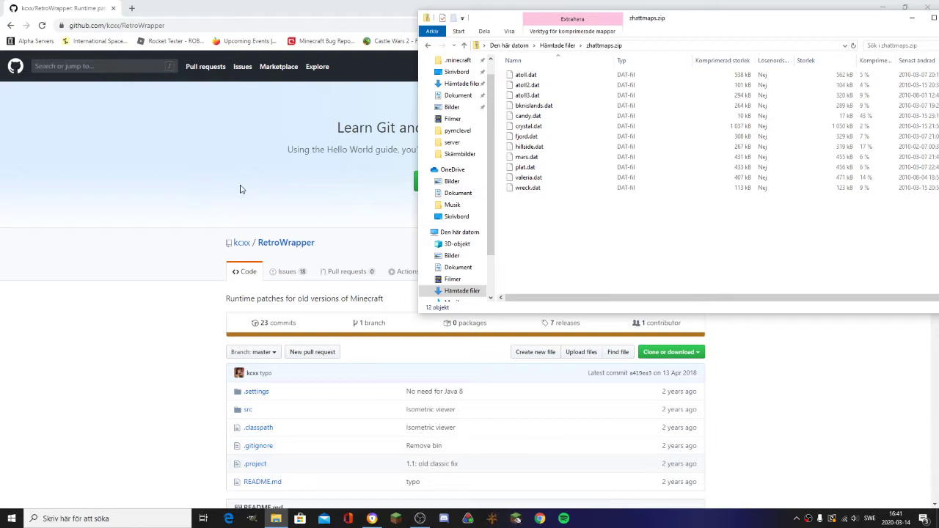
Step: Bring the RetroWrapper GitHub page in Chrome in front of the zhattmaps.zip window
left_click(355, 236)
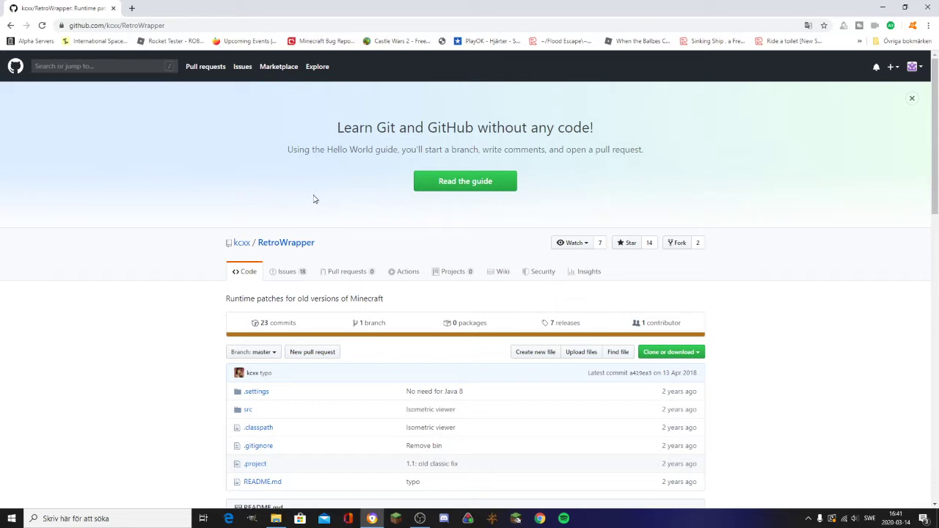
left_click(104, 27)
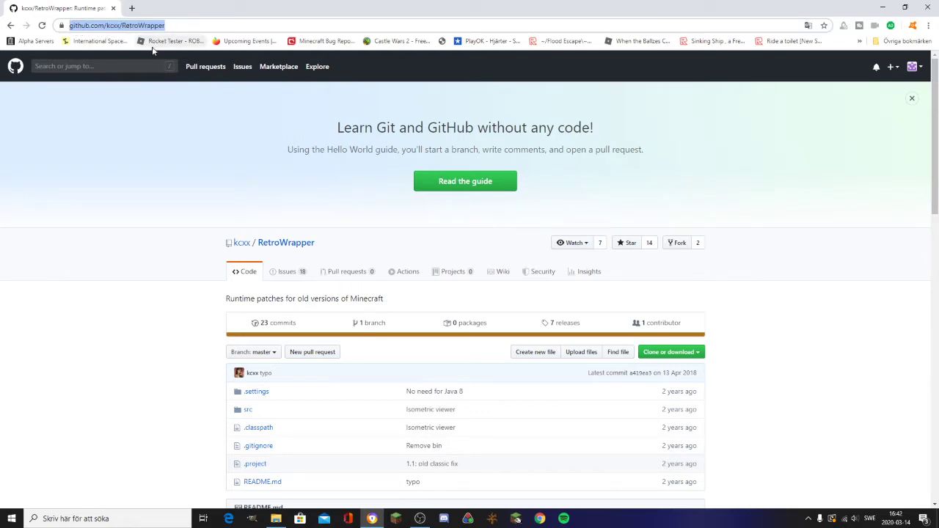
left_click(200, 114)
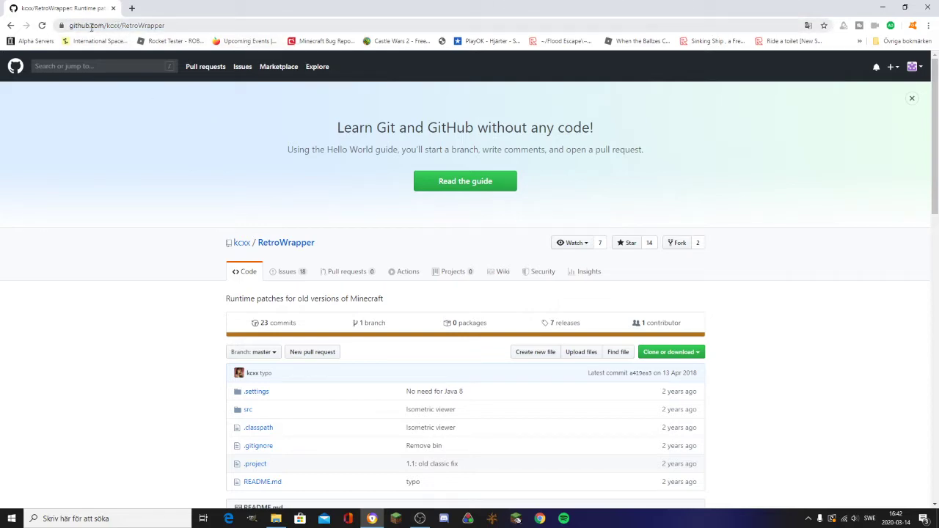
left_click(131, 27)
left_click(190, 143)
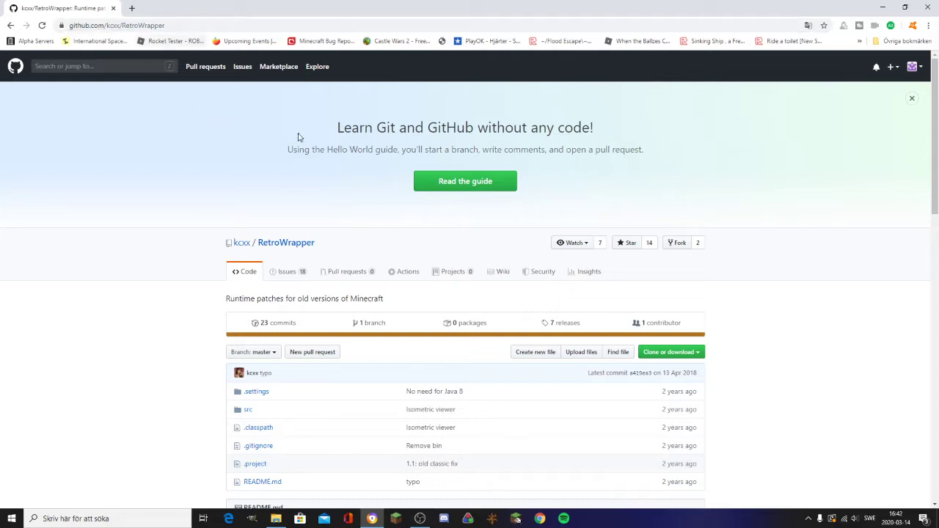
scroll(168, 233, "down", 1)
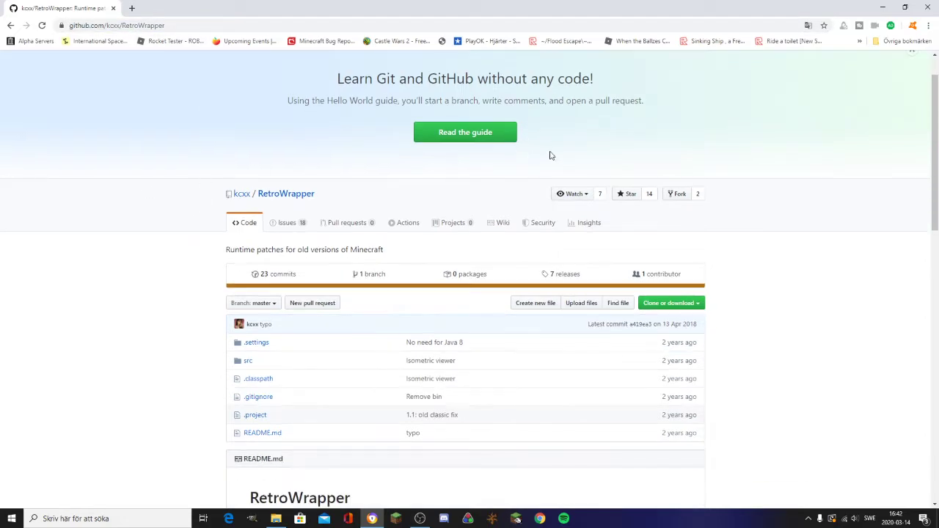
scroll(561, 151, "down", 2)
scroll(563, 149, "down", 2)
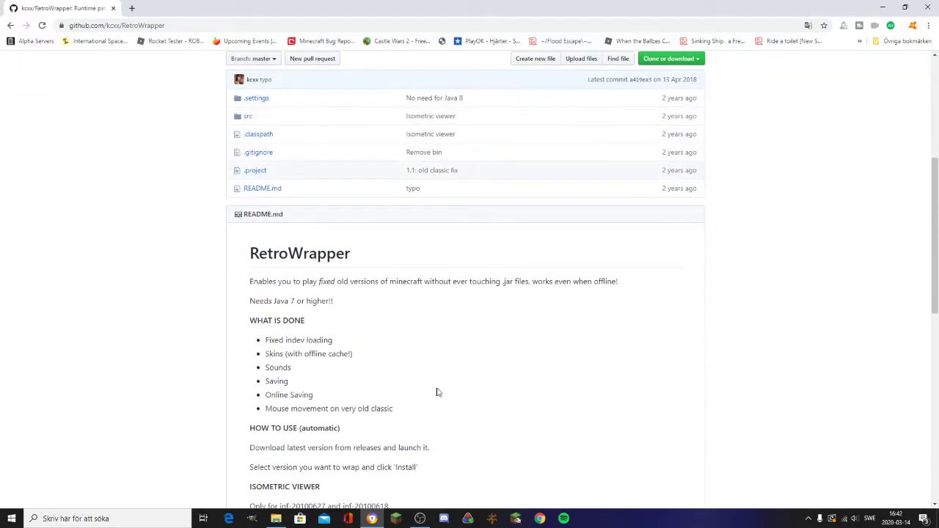
scroll(348, 305, "down", 1)
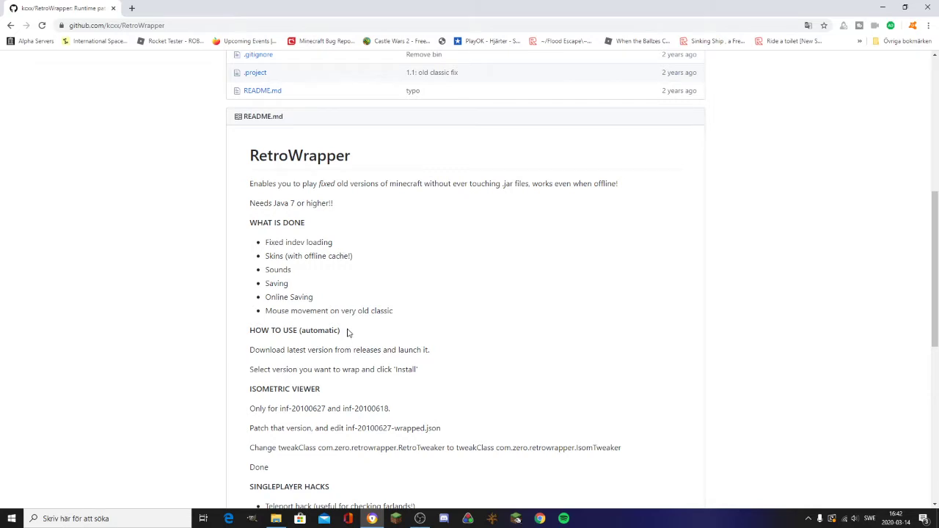
scroll(348, 330, "down", 1)
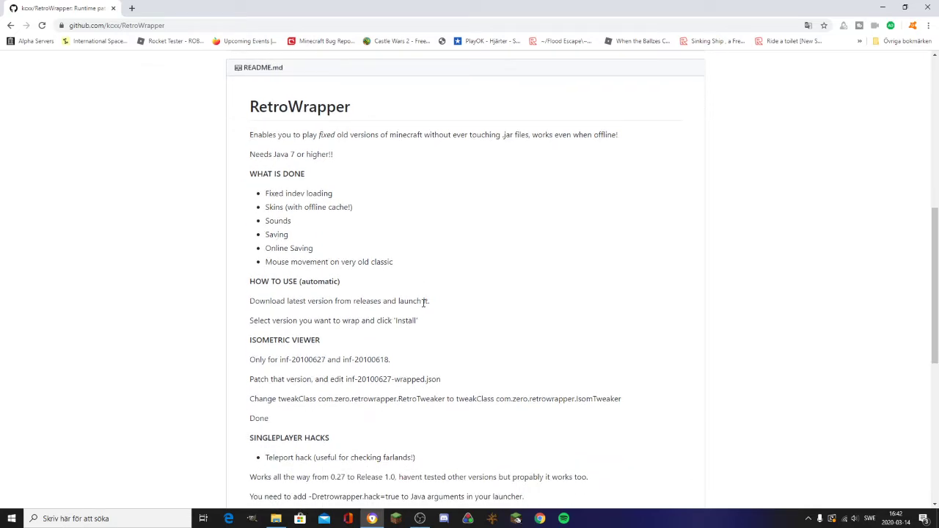
scroll(440, 309, "up", 6)
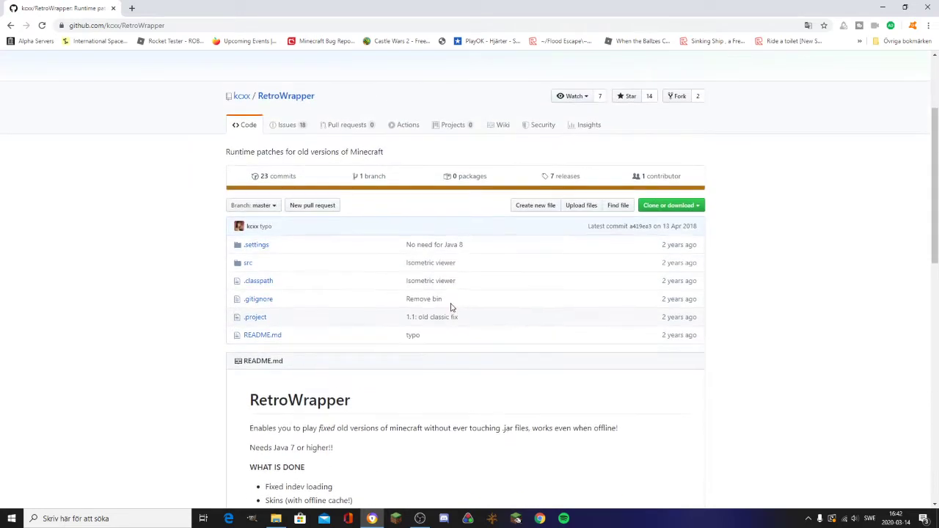
Step: Open RetroWrapper's releases list and look over the 1.4 release date and description
left_click(558, 182)
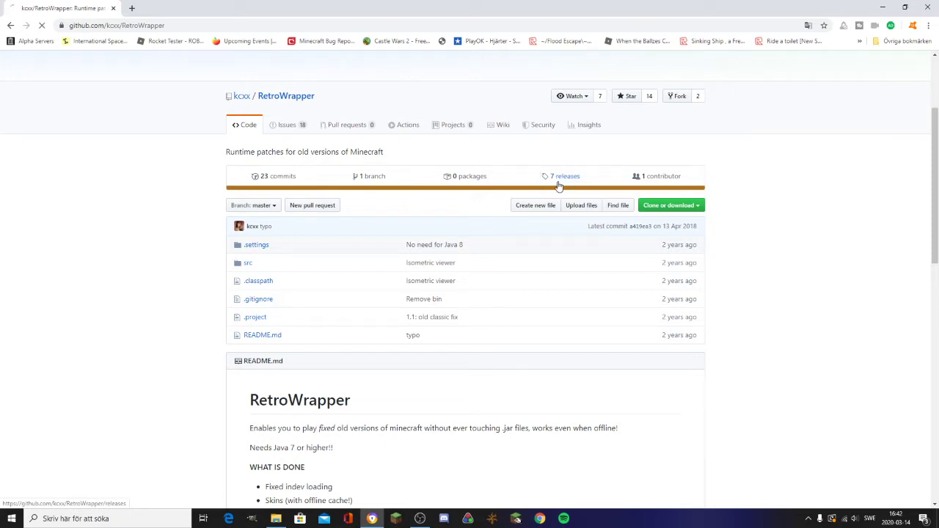
scroll(534, 175, "down", 2)
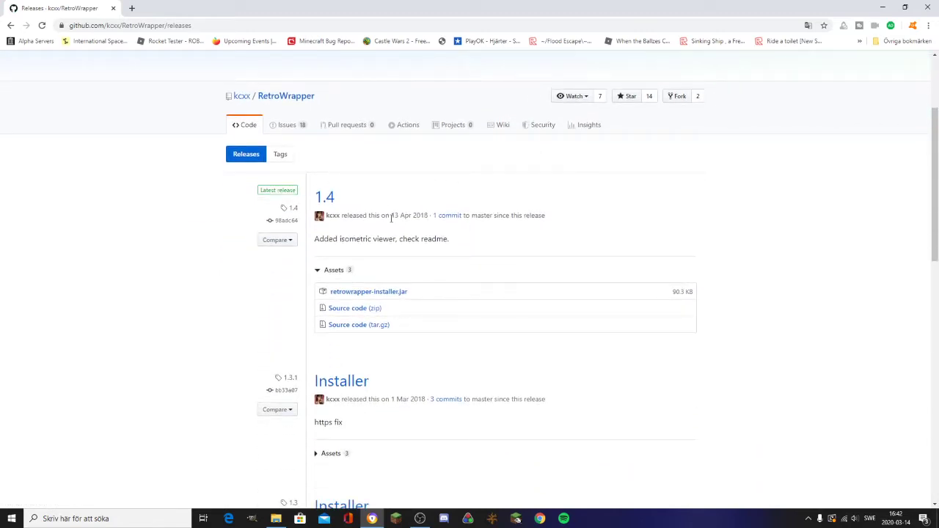
left_click_drag(391, 216, 430, 214)
left_click(425, 217)
left_click_drag(392, 228, 398, 224)
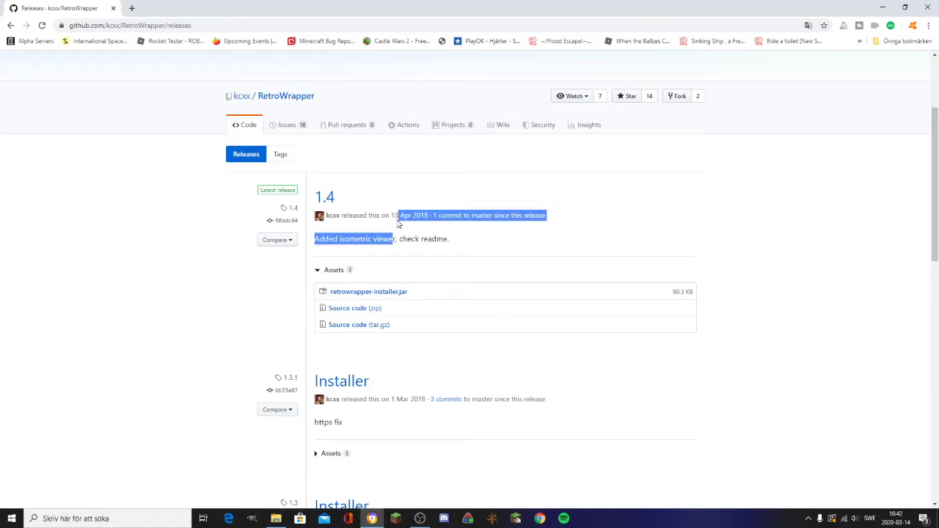
left_click(396, 225)
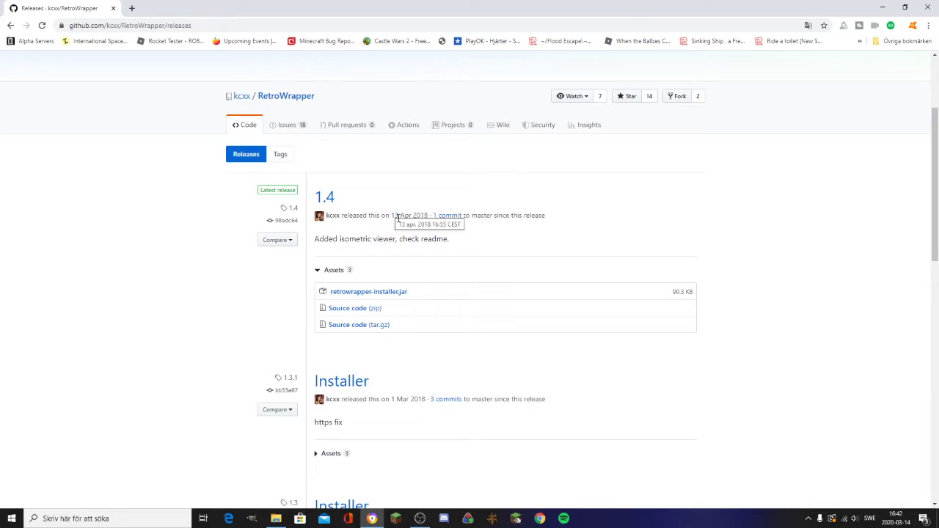
scroll(397, 228, "down", 1)
scroll(396, 227, "up", 2)
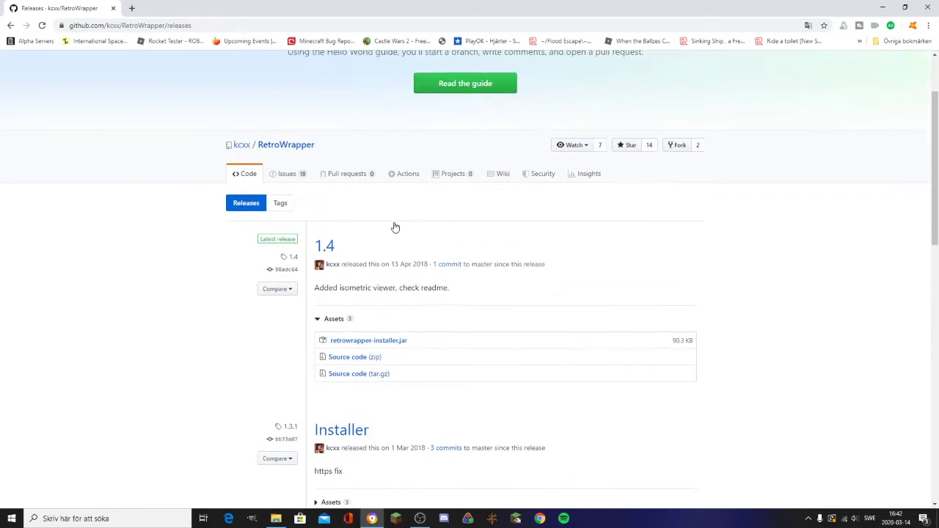
scroll(396, 257, "down", 3)
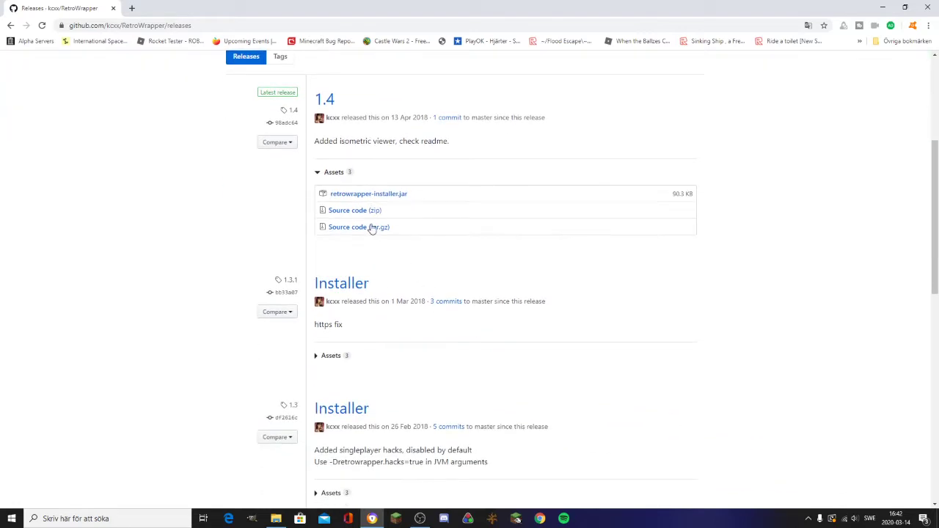
Step: Download retrowrapper-installer.jar from release 1.4 and keep it despite the warning
left_click(396, 195)
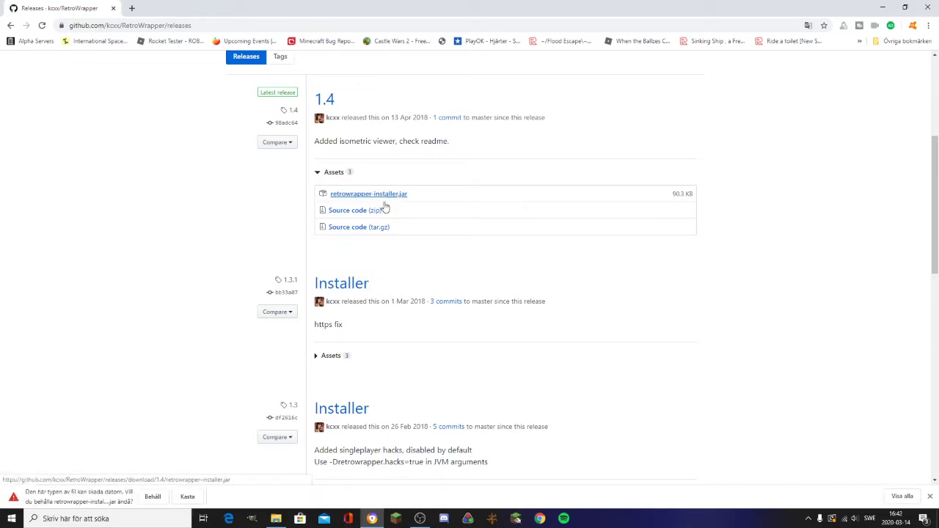
left_click(153, 497)
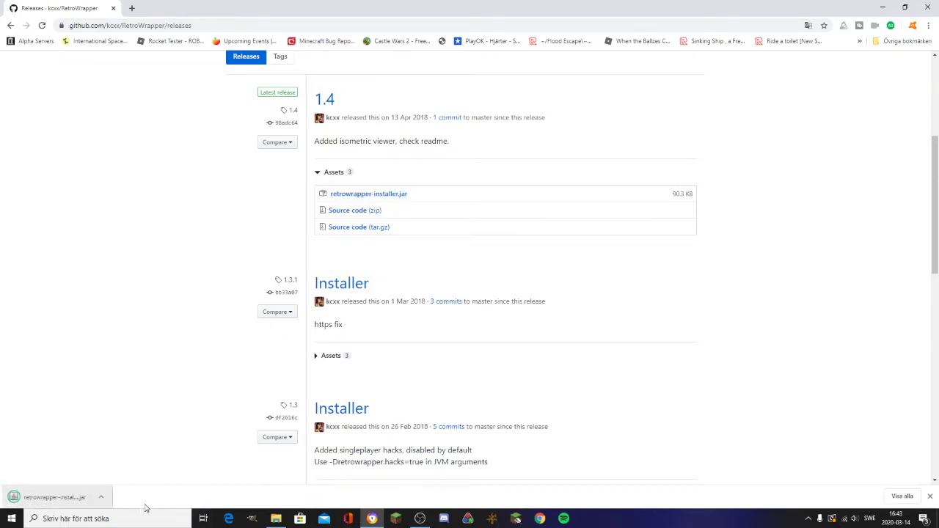
left_click(101, 497)
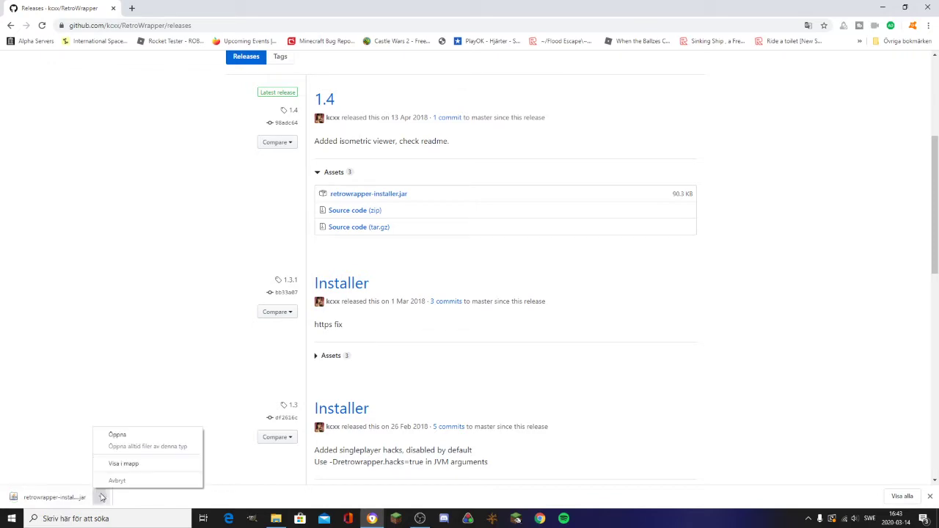
Step: Show the download in its folder and delete the duplicate retrowrapper-installer (1).jar
left_click(124, 463)
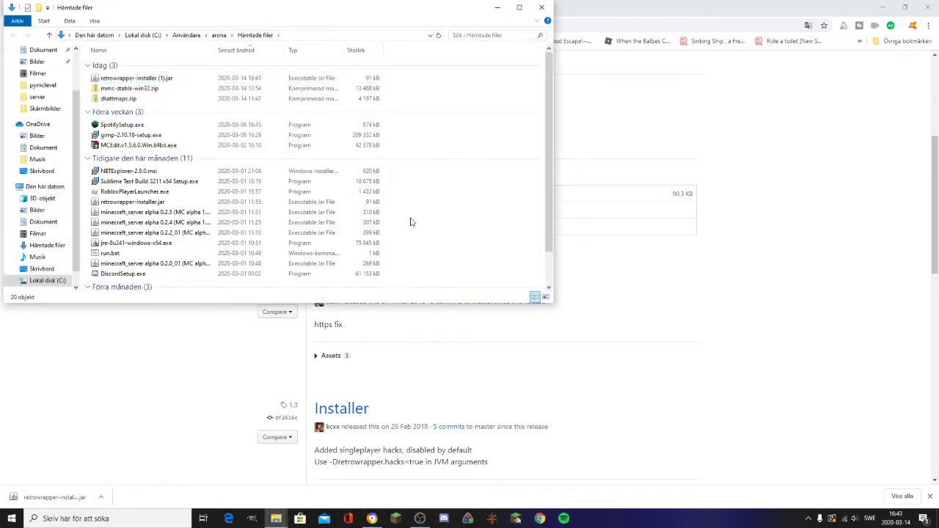
left_click(151, 67)
right_click(152, 78)
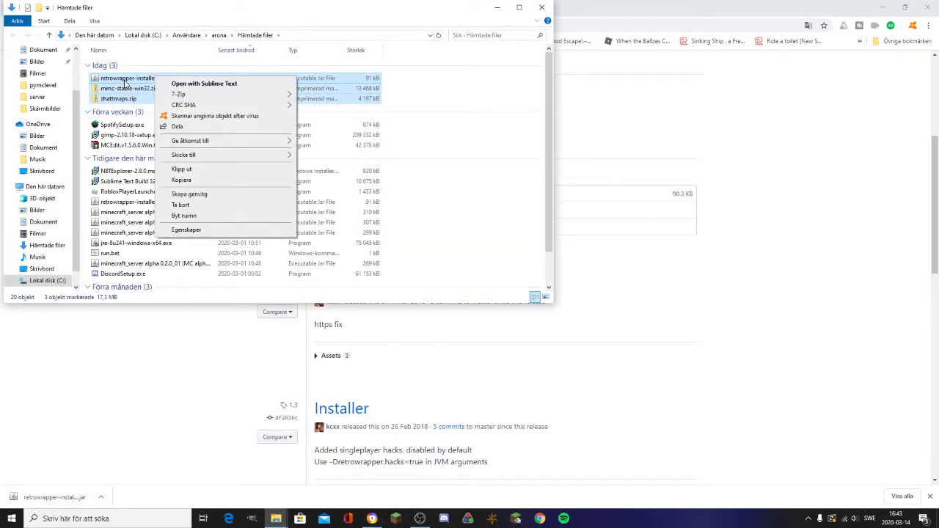
left_click(125, 82)
right_click(126, 80)
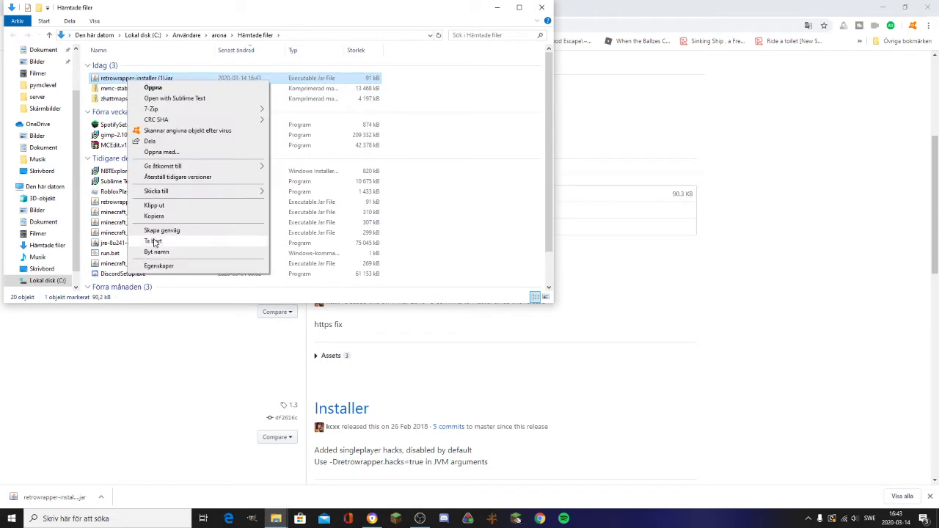
left_click(154, 243)
Step: Dismiss Chrome's download bar and close the browser window
left_click(738, 383)
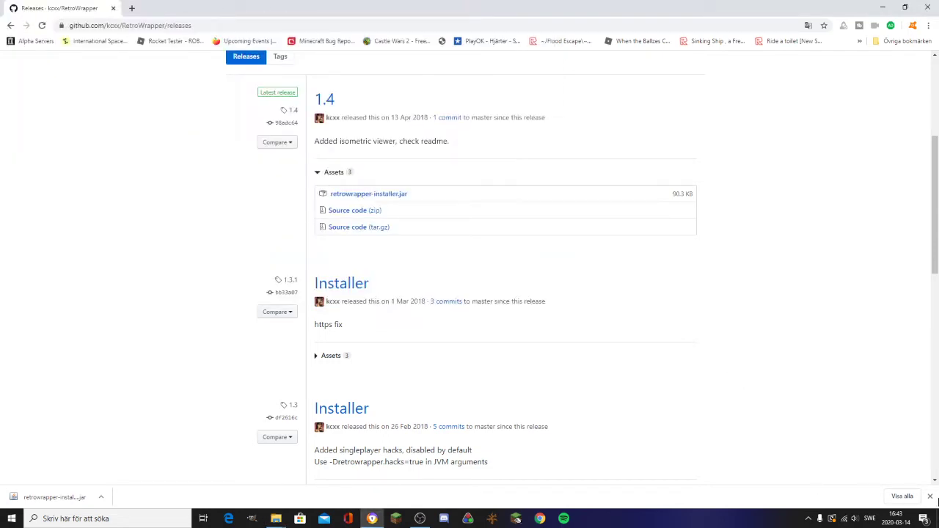
left_click(929, 497)
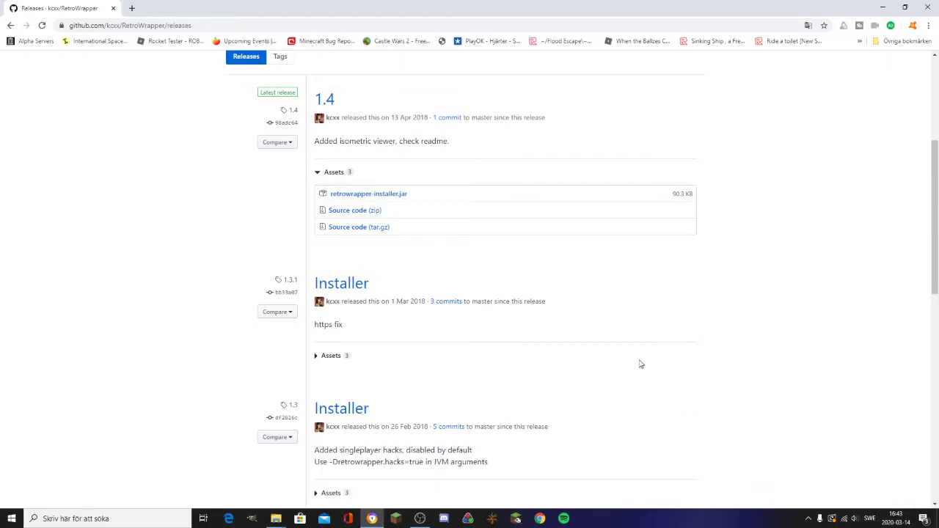
left_click(114, 11)
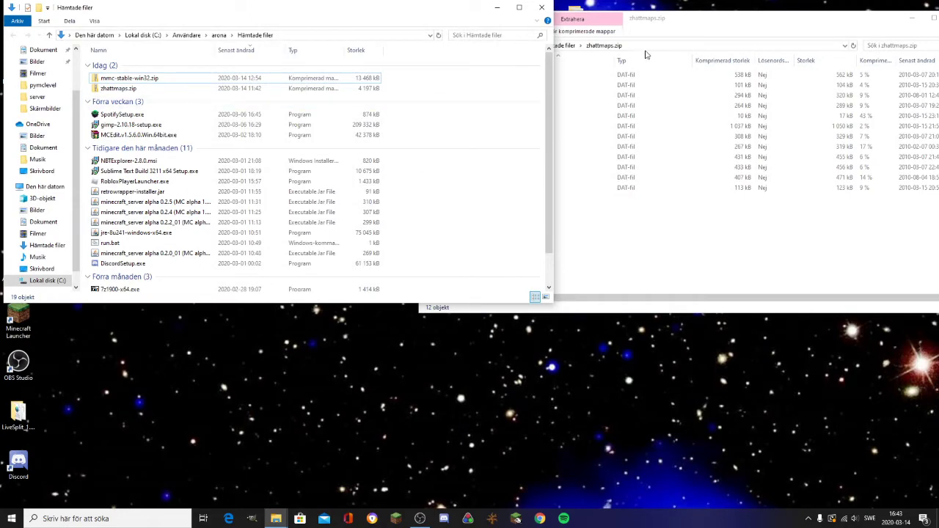
left_click_drag(718, 26, 720, 67)
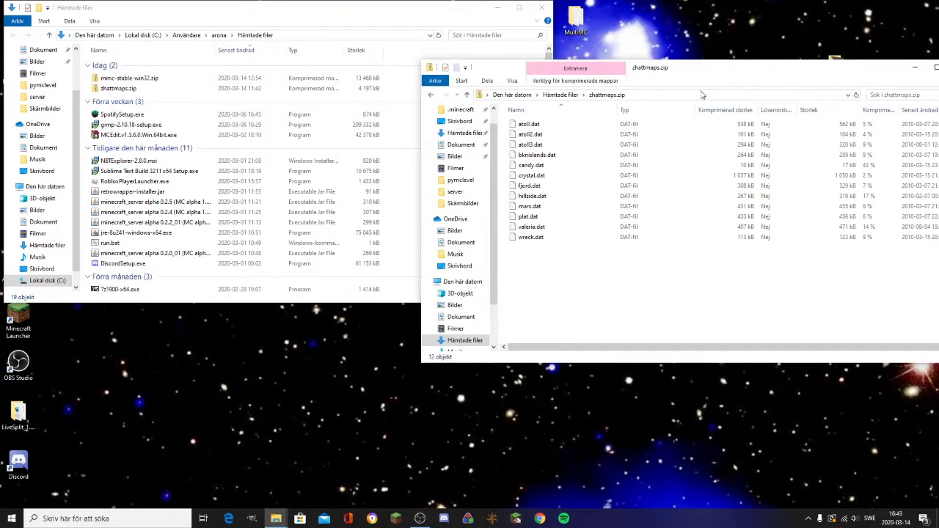
mouse_move(426, 523)
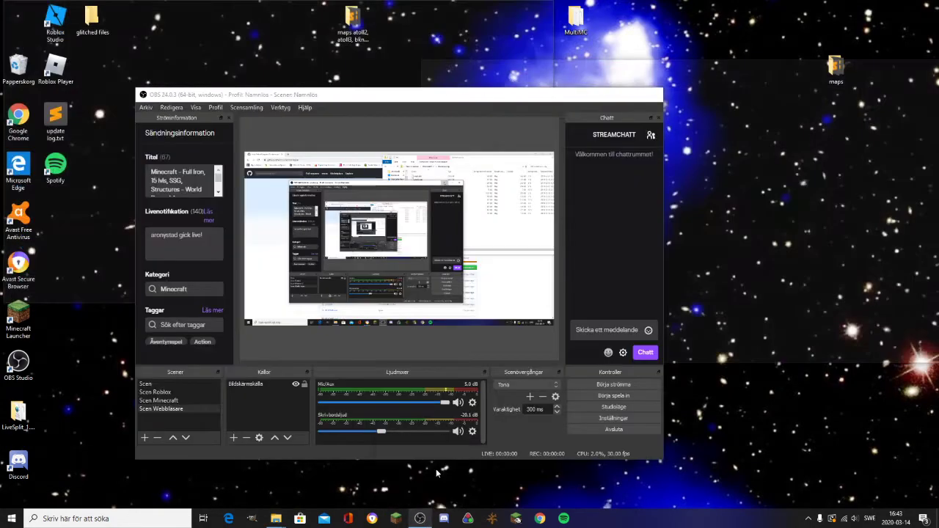
left_click(418, 473)
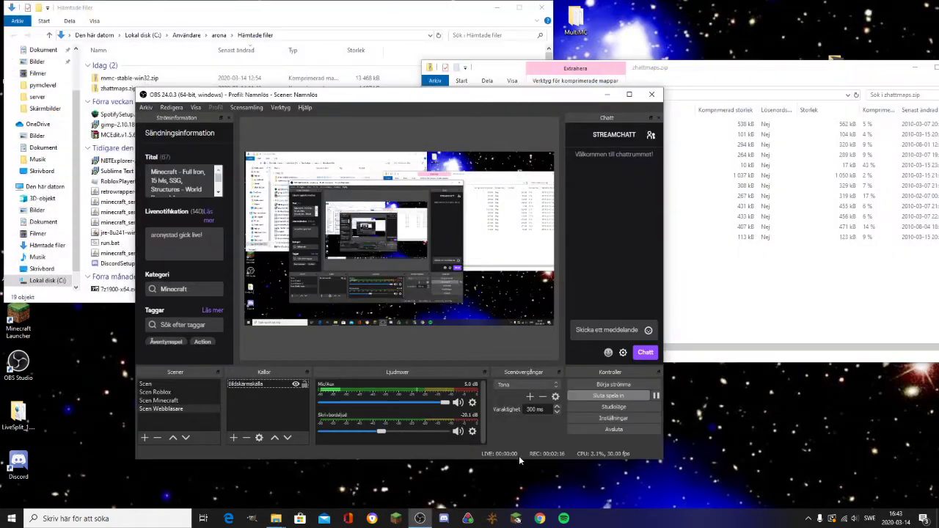
left_click(513, 467)
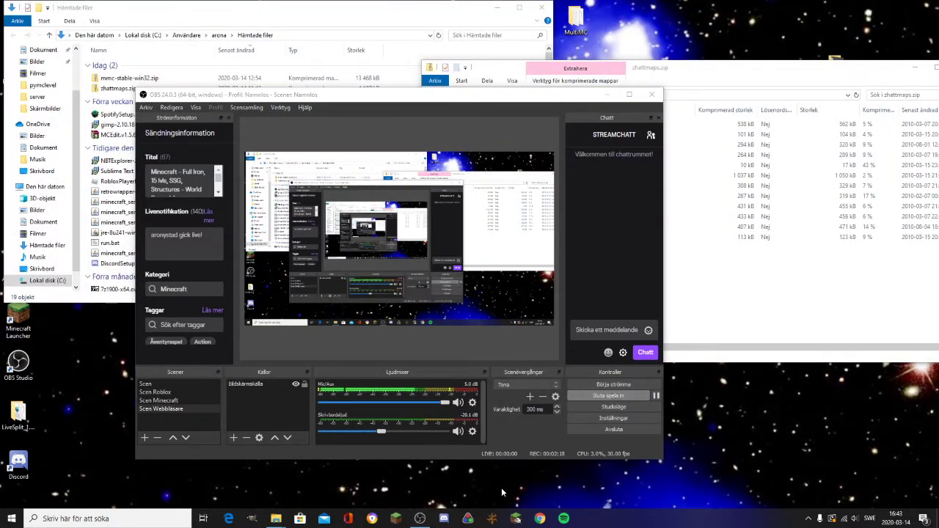
left_click(607, 93)
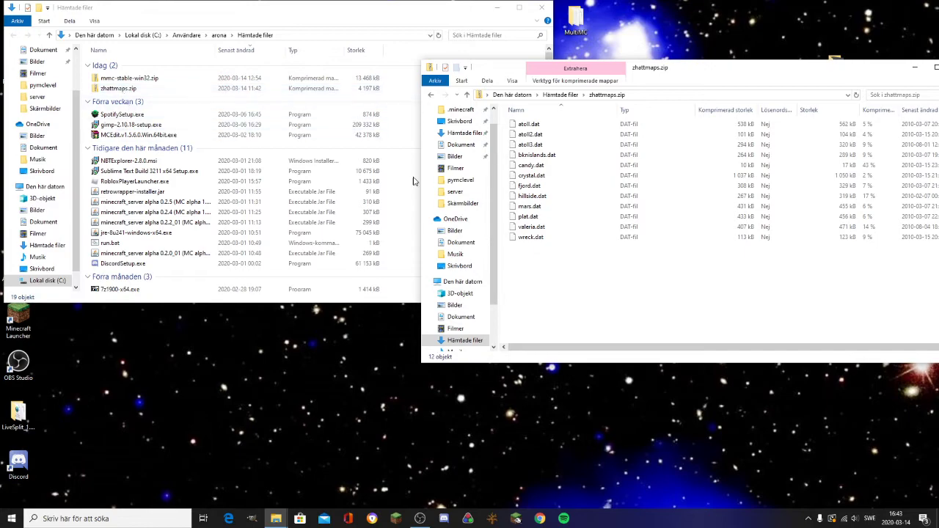
Step: Arrange the zhattmaps.zip and Downloads windows, leaving the zip's map .dat listing in front
left_click_drag(705, 70, 614, 45)
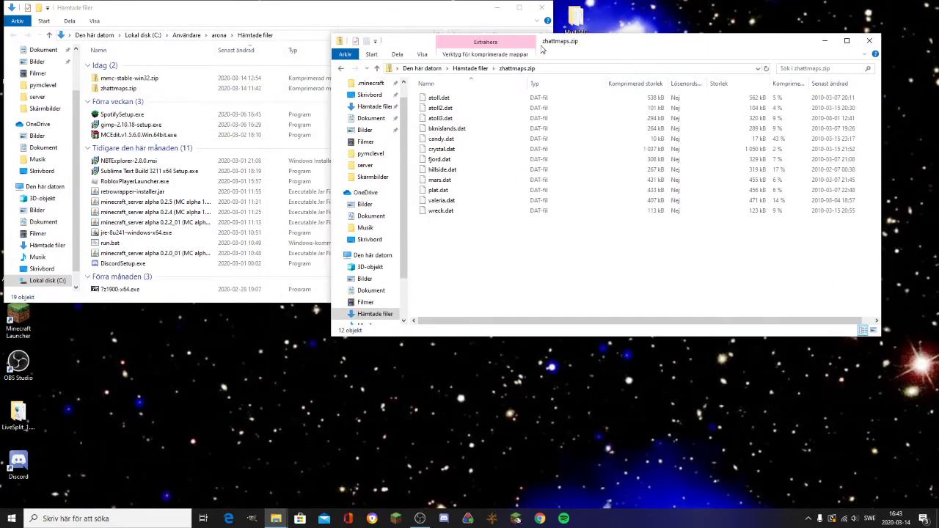
left_click_drag(545, 45, 657, 72)
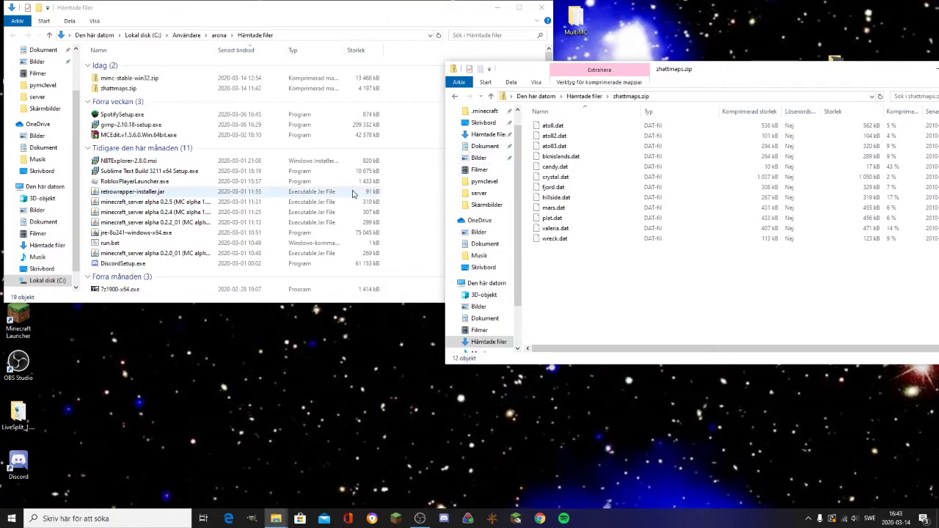
left_click(430, 190)
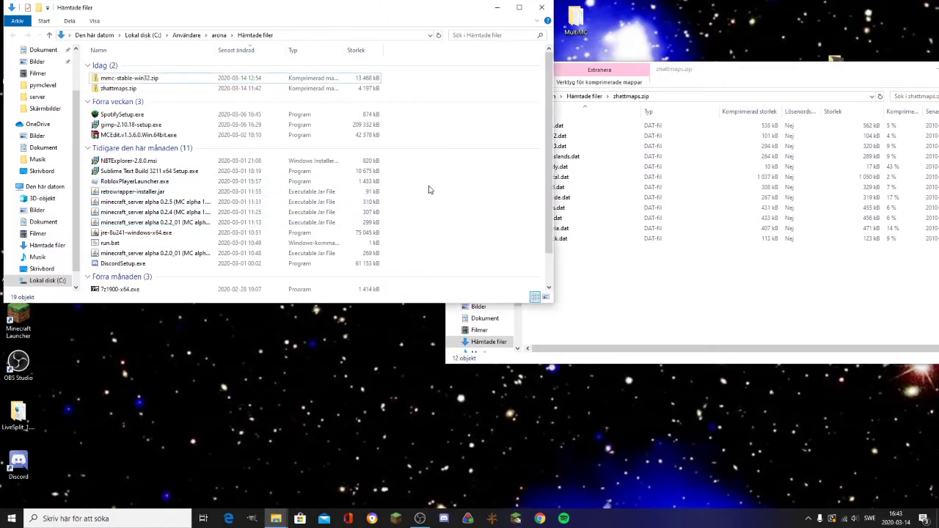
left_click(616, 288)
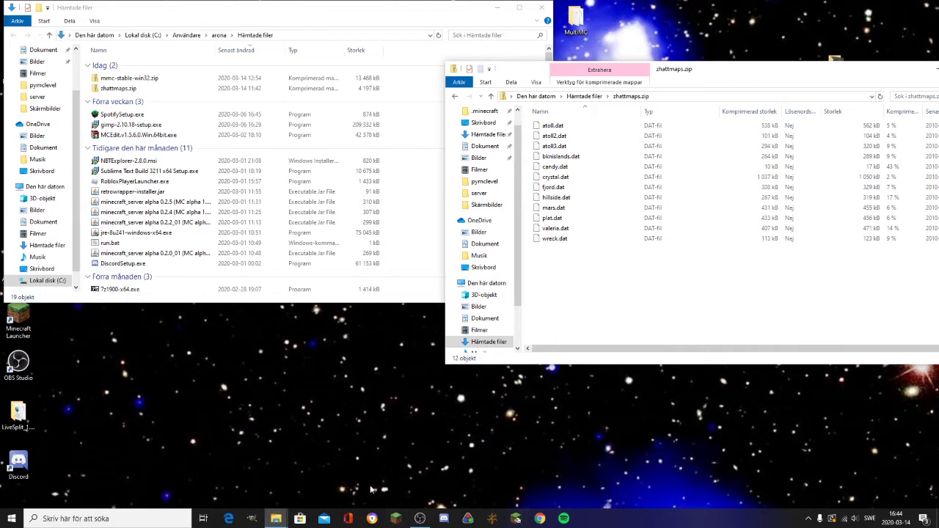
Step: Google 'minecraft classic 0.0.23a_01' in a new tab and open the Official Minecraft Wiki result
left_click(372, 518)
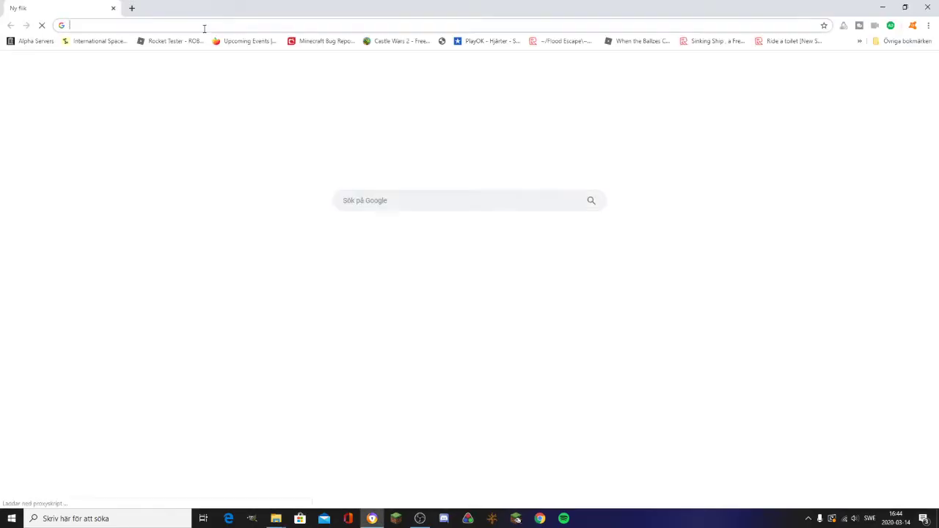
type("minecraft")
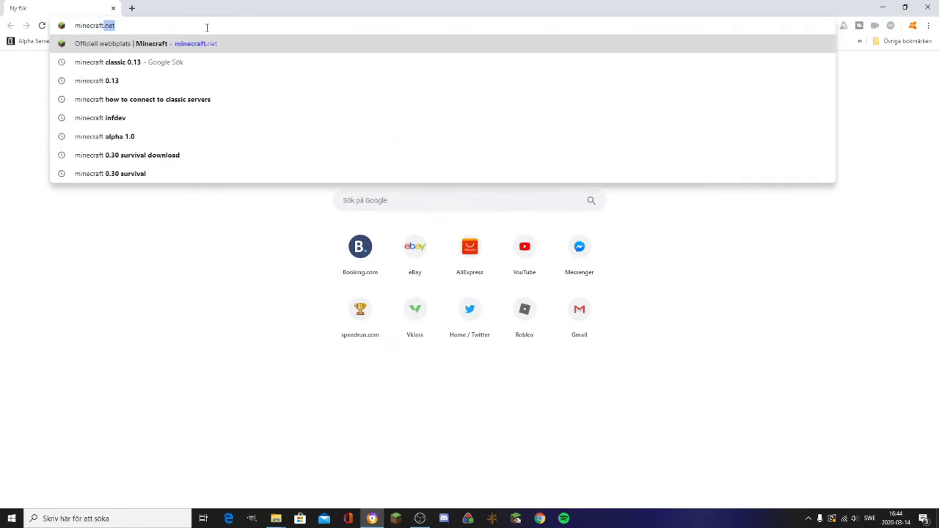
type(" classic ")
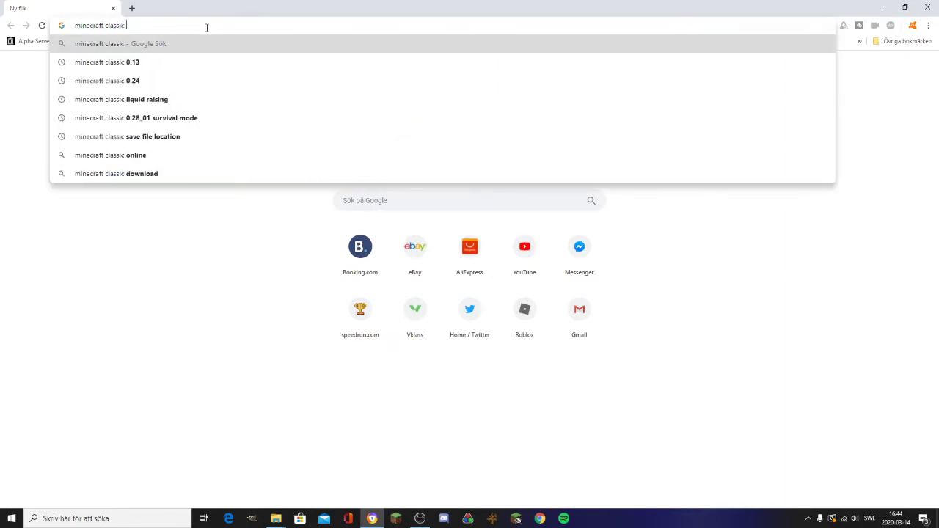
type("0.0.23a_01")
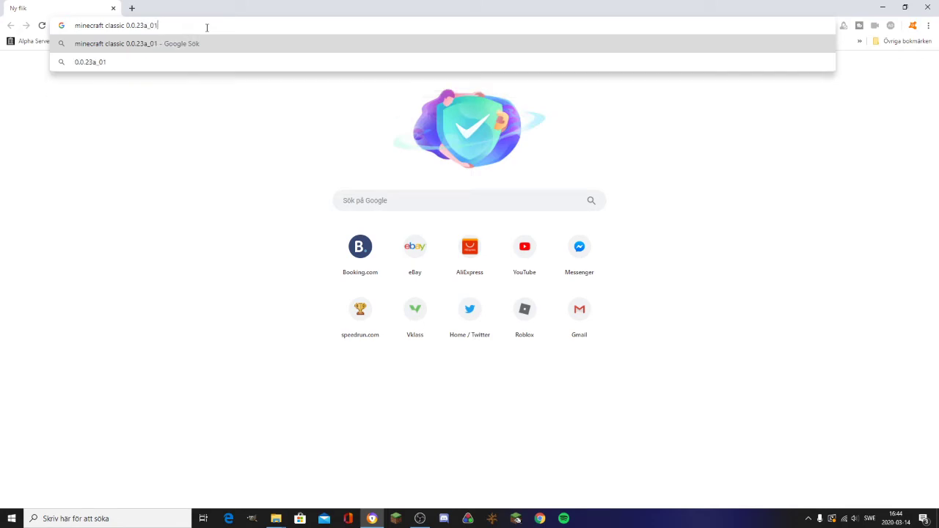
key("Return")
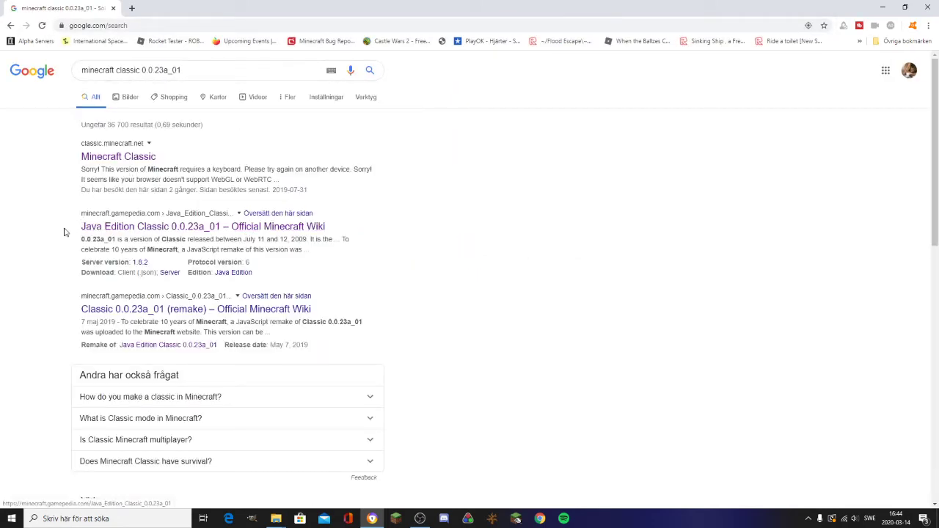
left_click(262, 231)
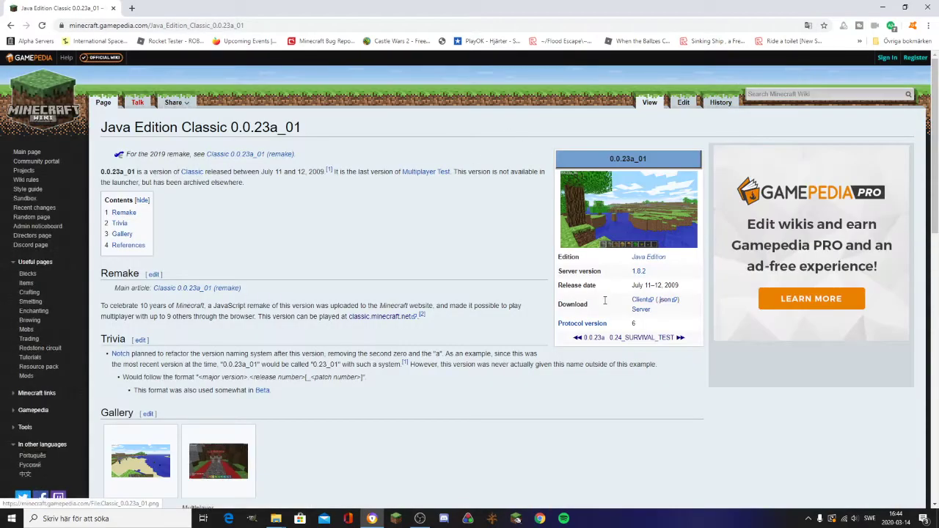
Step: Download and keep the c0.0.23a_01 client jar, then view c0.0.23a_01.json in a new tab
left_click(641, 302)
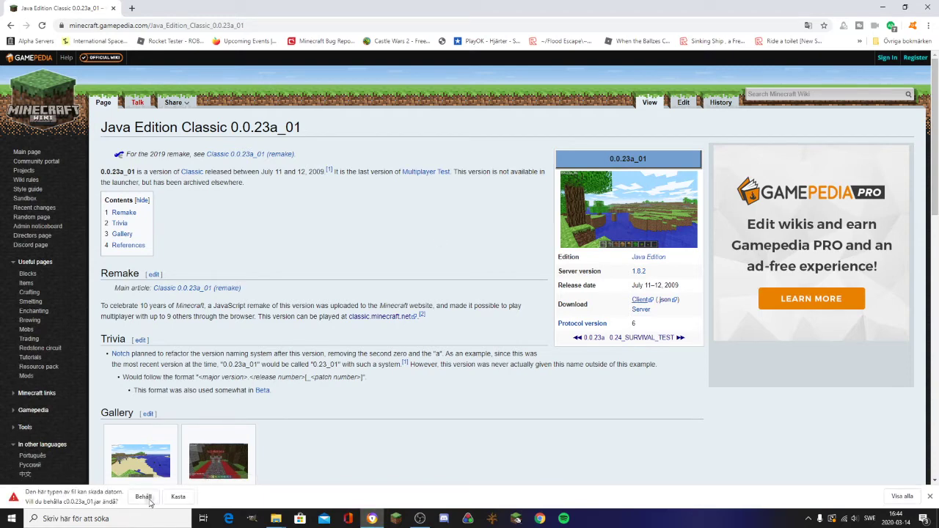
left_click(143, 496)
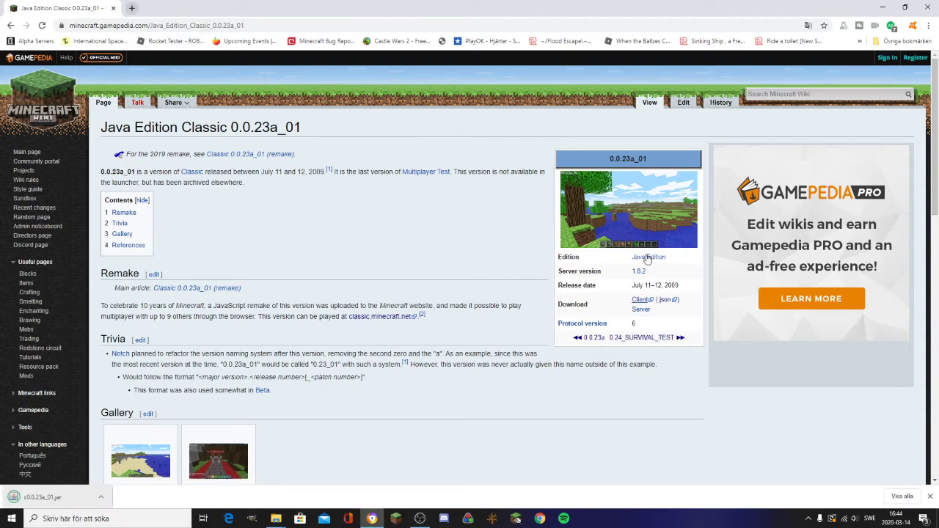
right_click(666, 300)
left_click(693, 307)
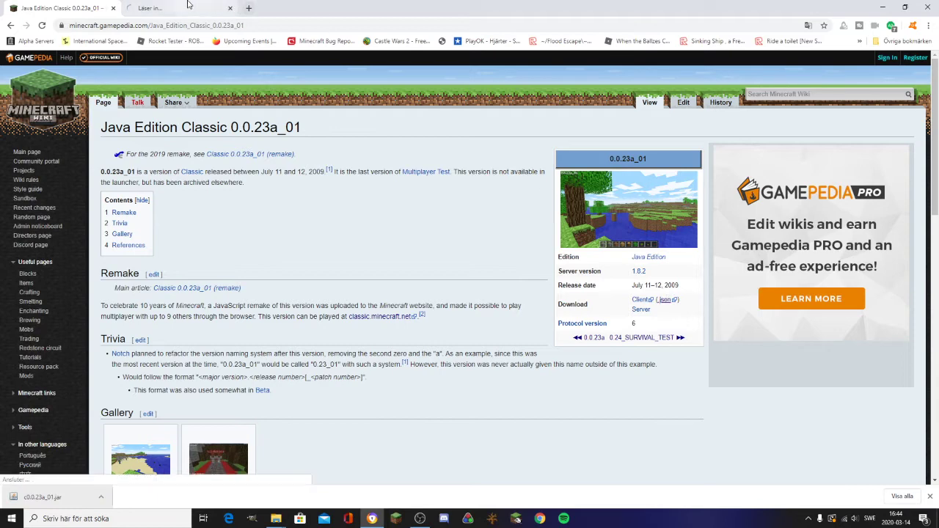
left_click(187, 7)
left_click(73, 9)
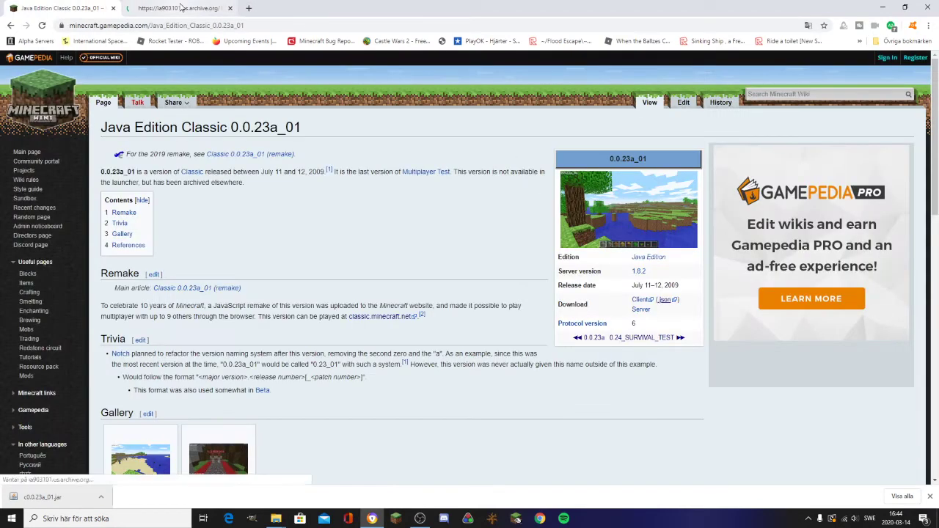
left_click(181, 7)
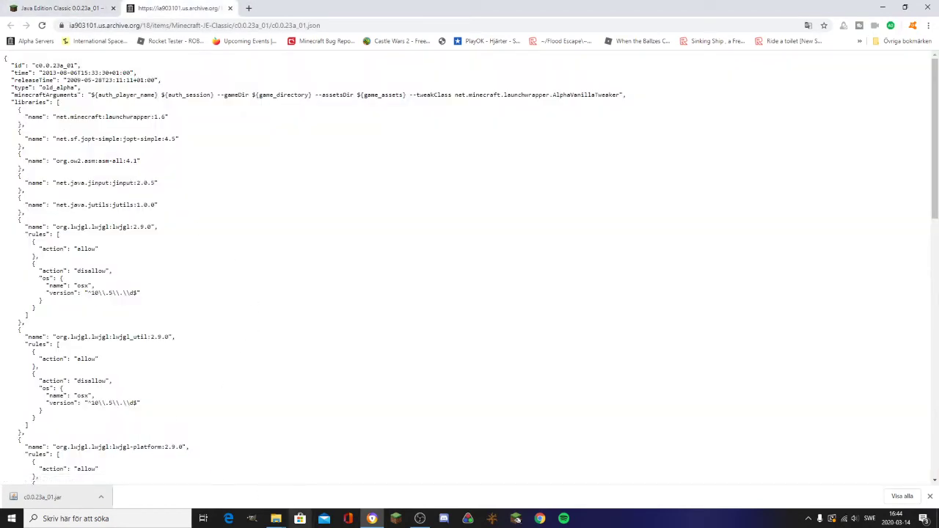
Step: Search Windows for %appdata% to open the Roaming folder in File Explorer
mouse_move(275, 519)
left_click(298, 456)
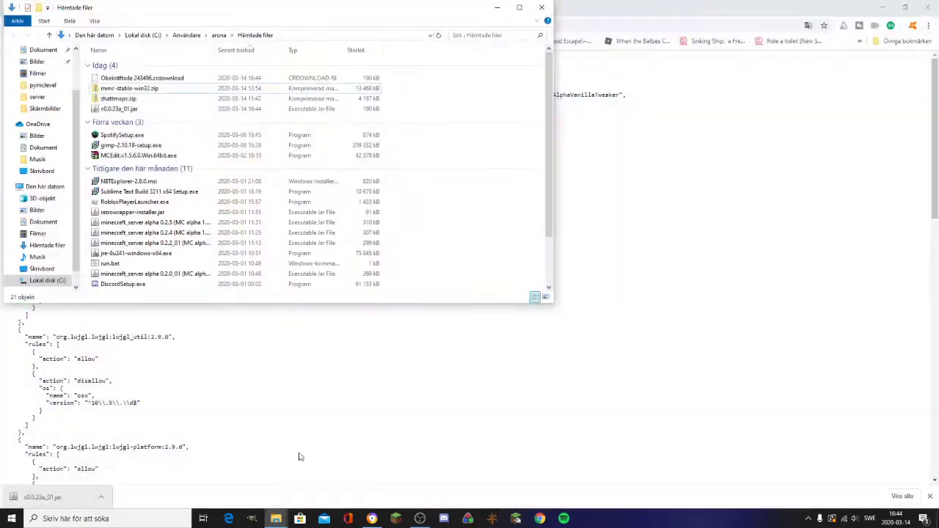
left_click(522, 420)
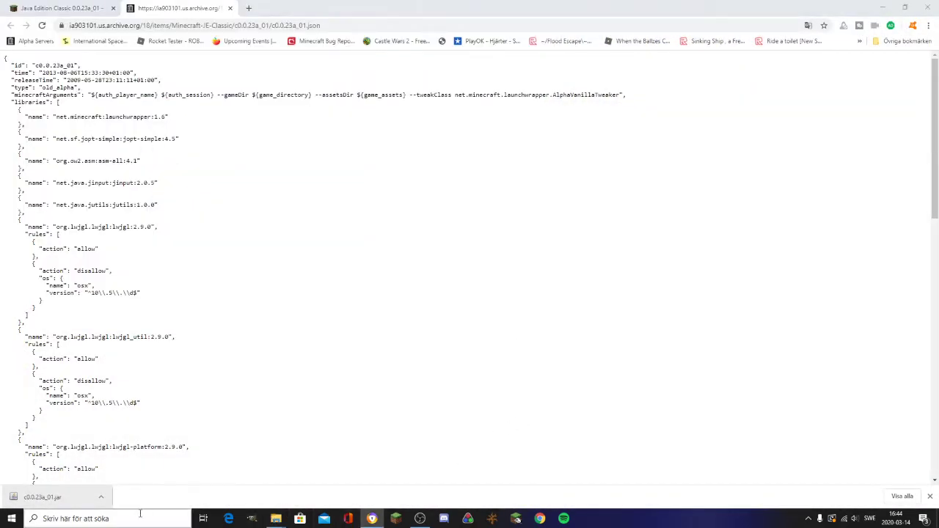
left_click(174, 513)
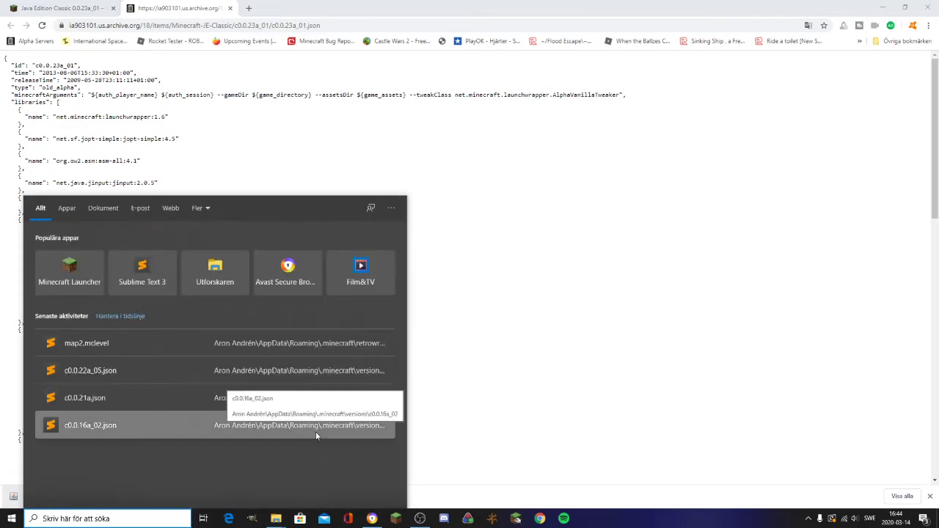
type("%appdata")
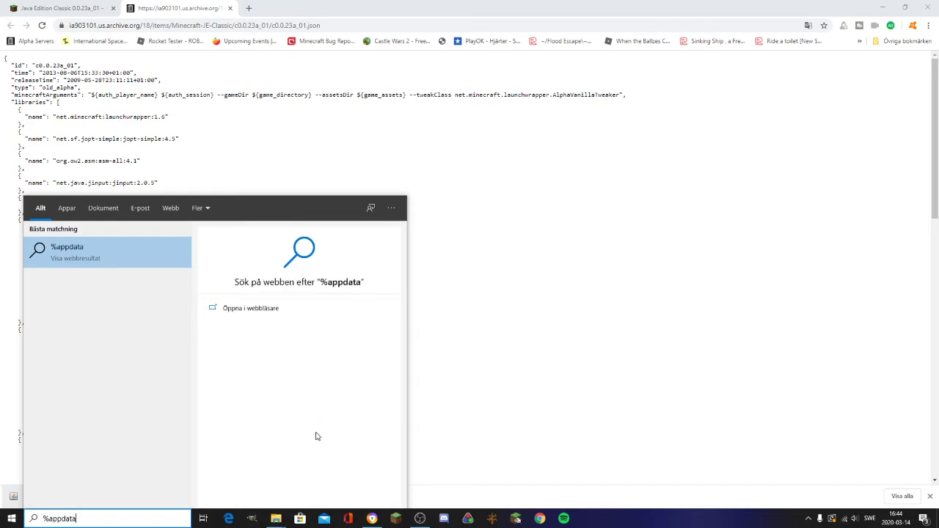
type("%")
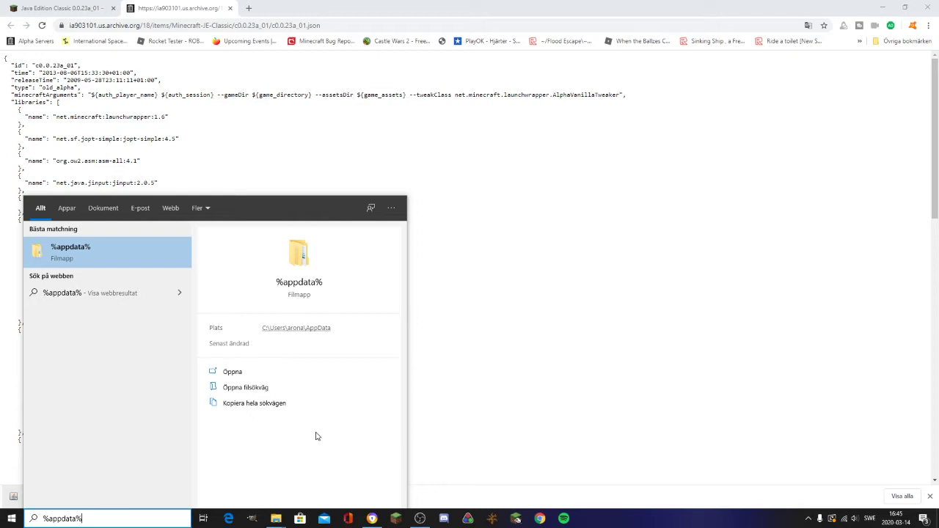
key("Return")
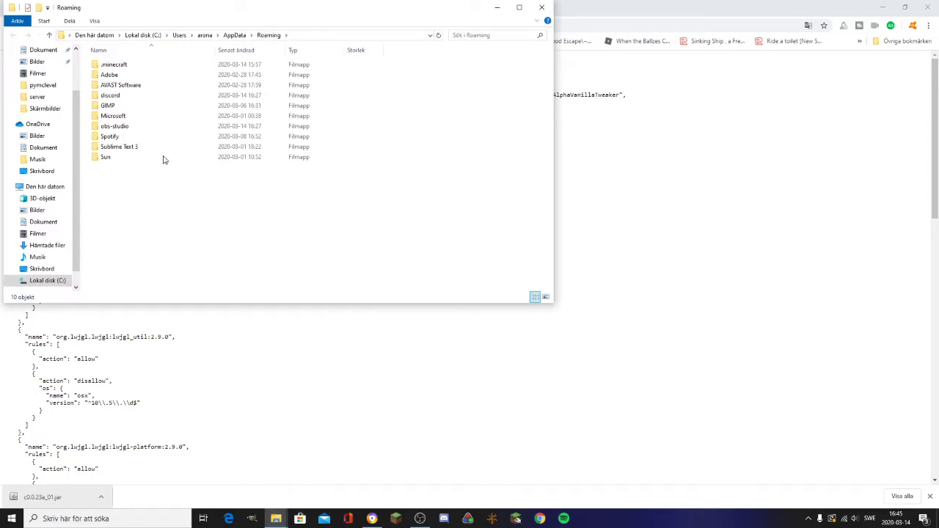
Step: Navigate from AppData through Roaming and .minecraft into the versions folder and scroll its list
left_click(234, 35)
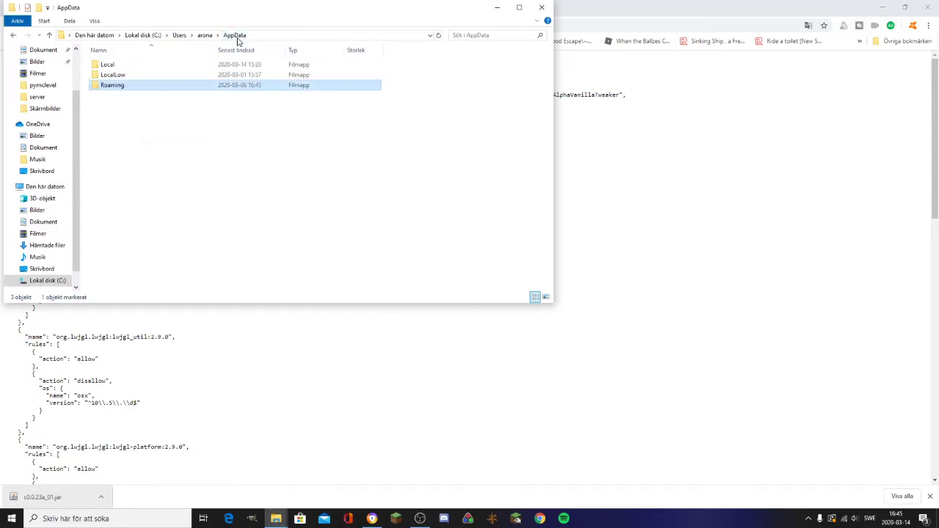
double_click(125, 88)
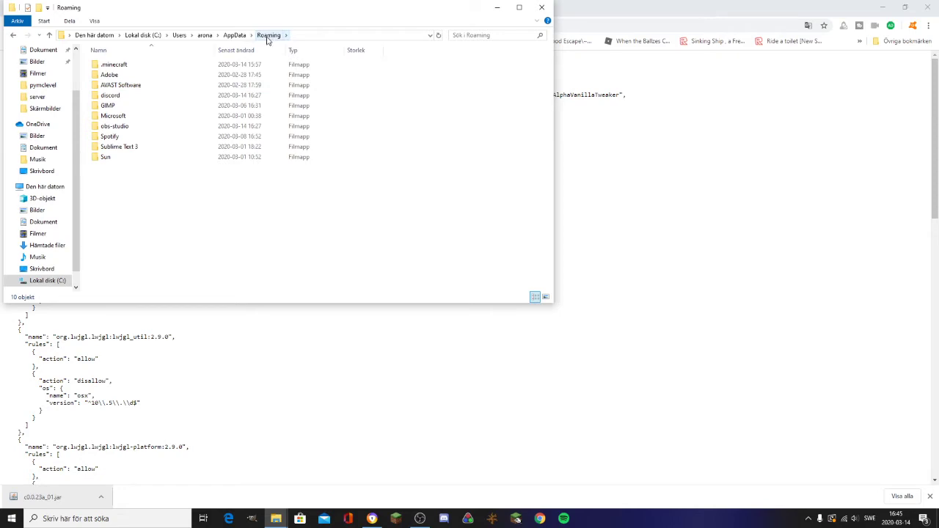
double_click(114, 64)
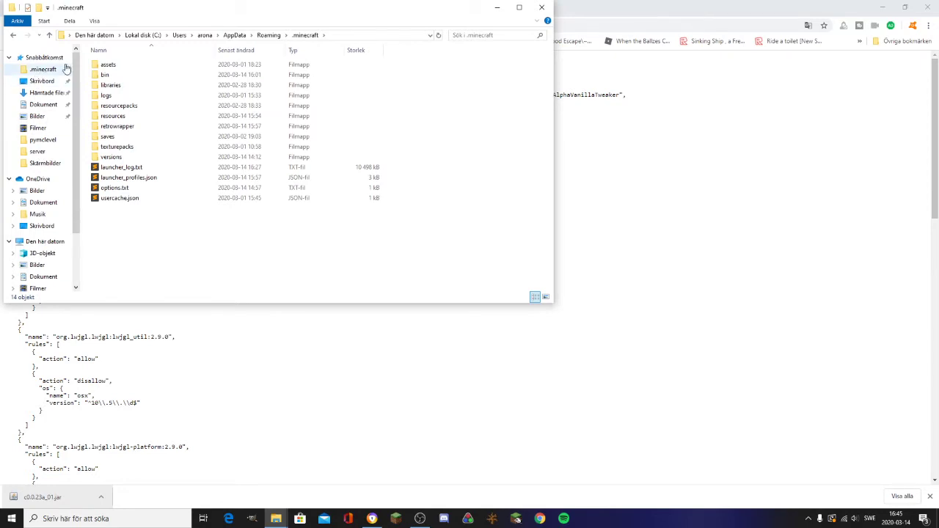
left_click(261, 35)
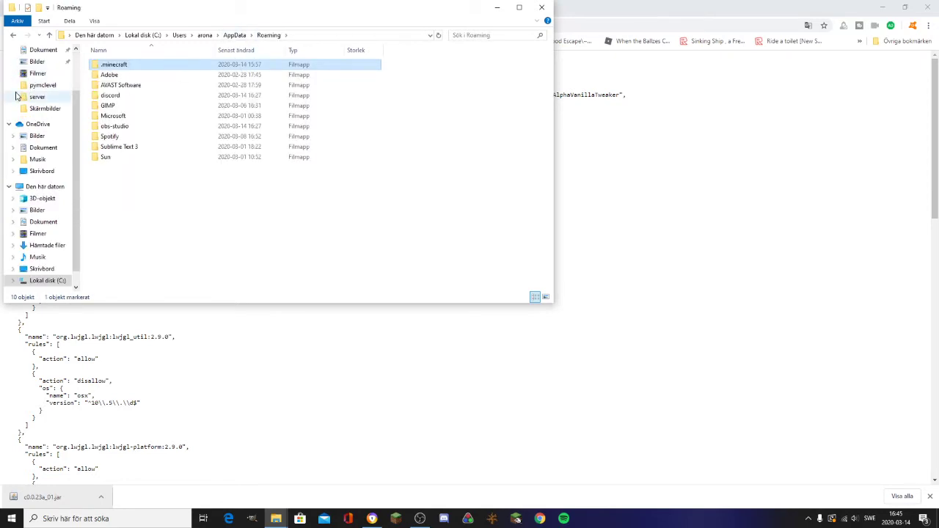
scroll(44, 103, "up", 2)
left_click(48, 70)
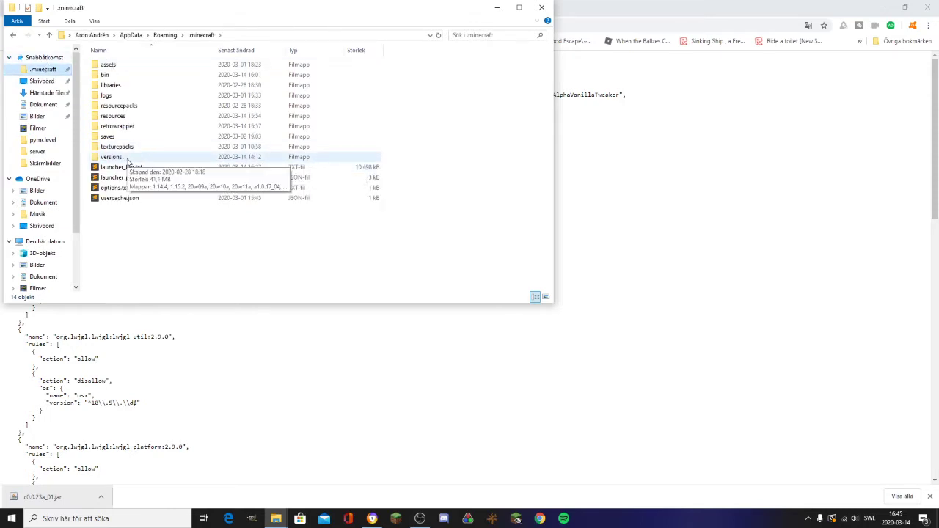
double_click(127, 160)
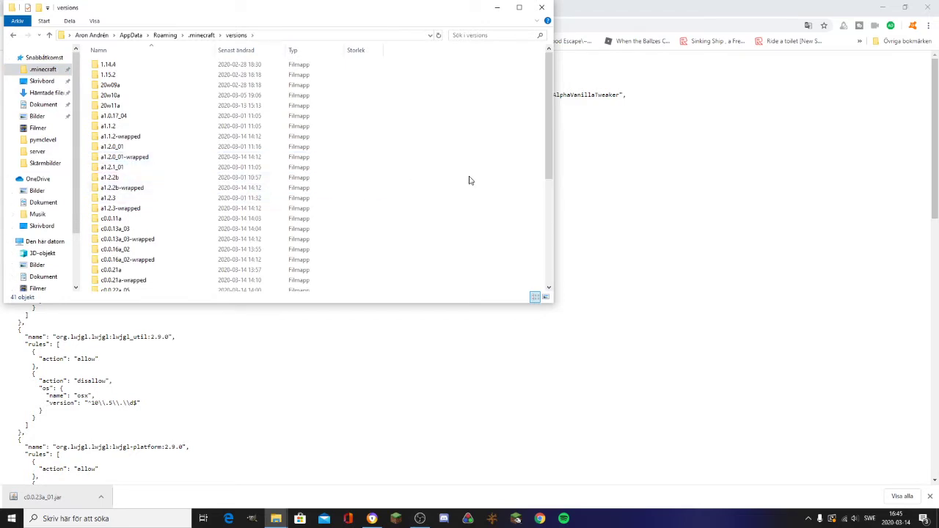
scroll(469, 180, "down", 2)
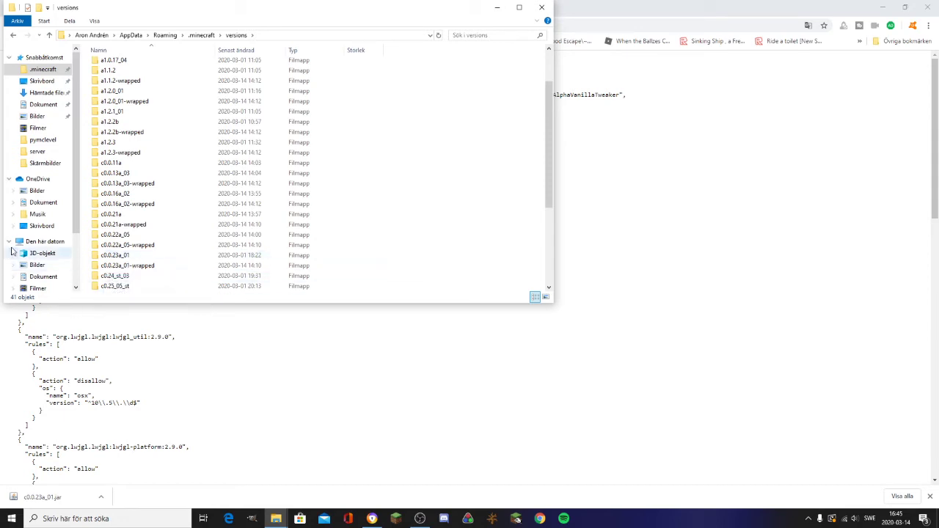
Step: Open the c0.0.23a_01 version folder and place the Downloads window holding c0.0.23a_01.jar beside it
double_click(108, 255)
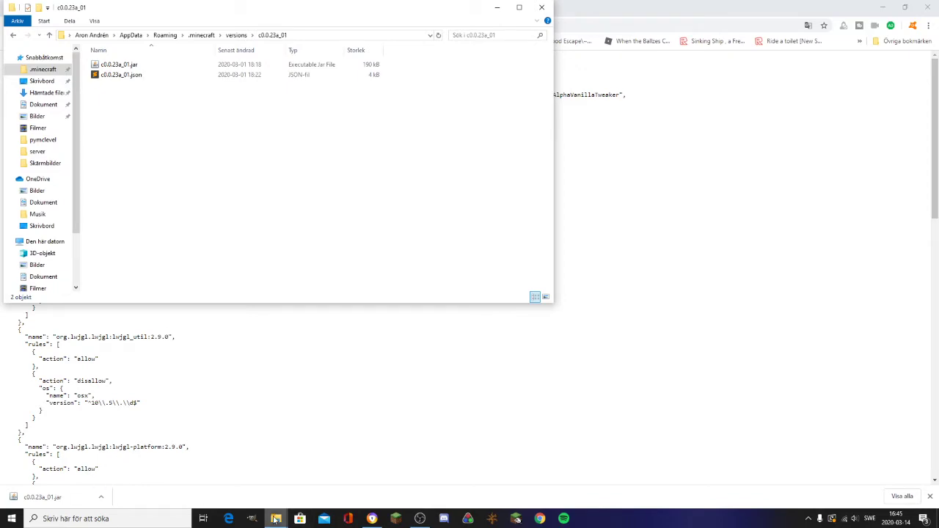
mouse_move(275, 519)
left_click(273, 490)
left_click_drag(182, 18, 541, 178)
left_click(484, 271)
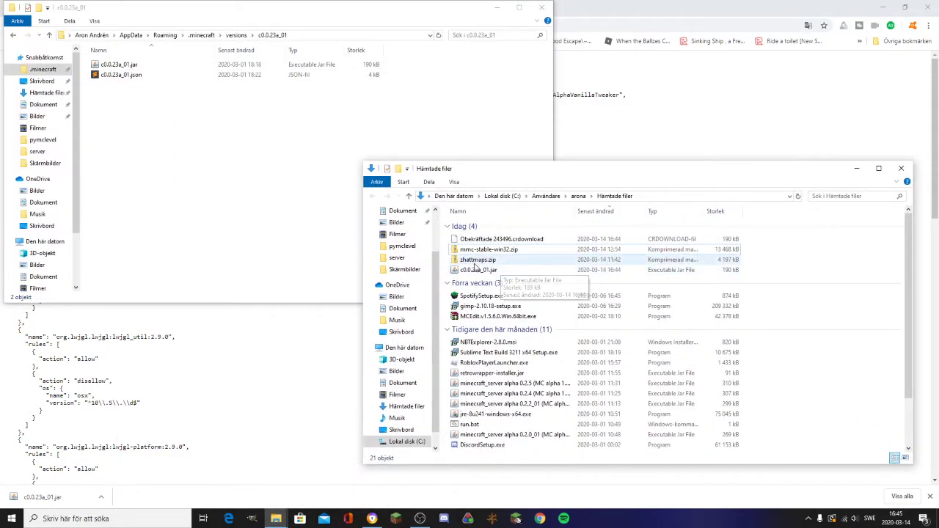
left_click_drag(475, 274, 819, 301)
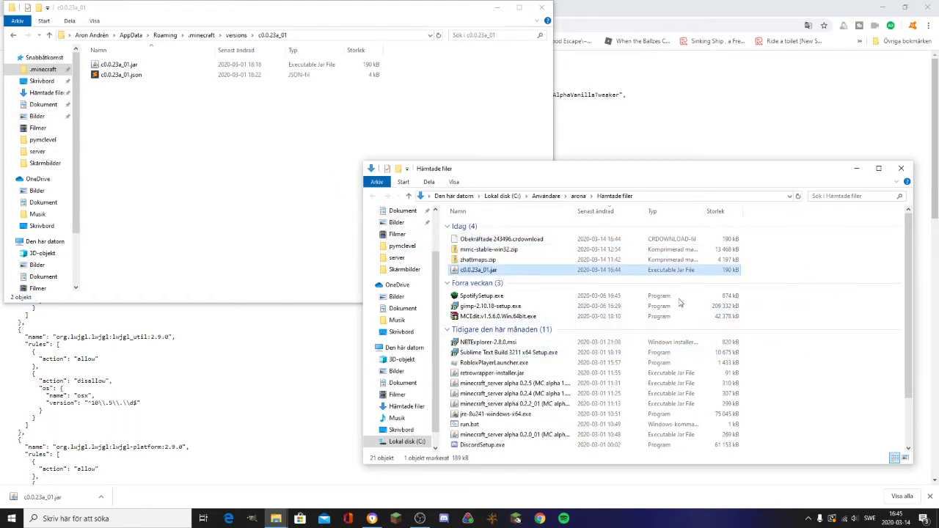
left_click(245, 166)
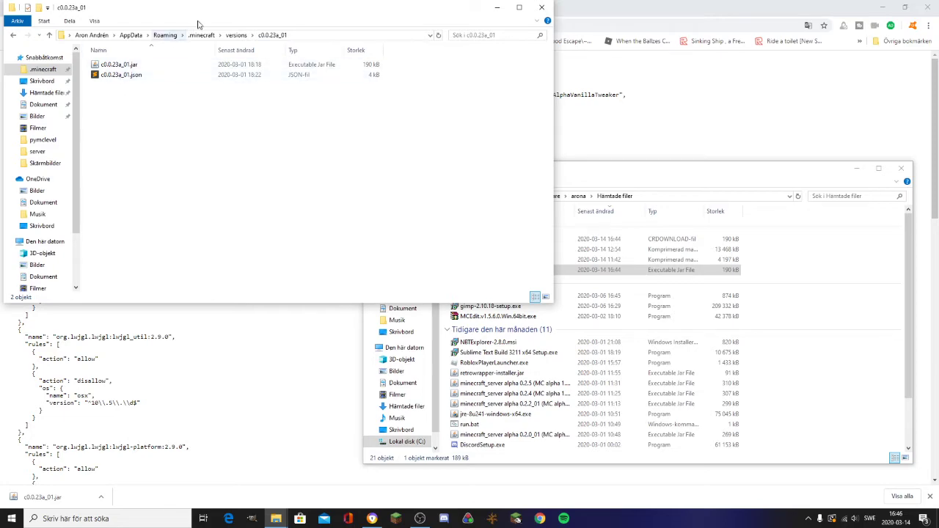
left_click_drag(218, 9, 248, 24)
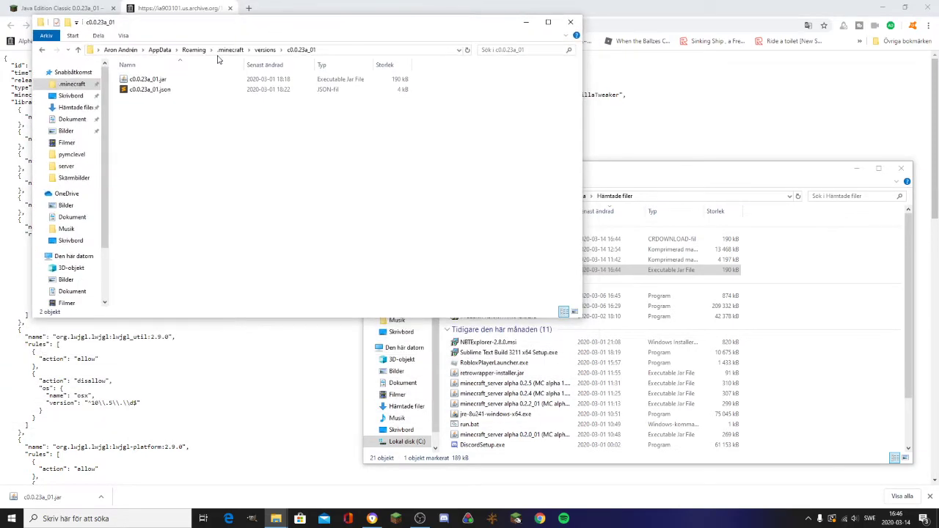
Step: Delete the existing c0.0.23a_01.json from the c0.0.23a_01 version folder
left_click(148, 94)
right_click(149, 94)
left_click(172, 254)
Step: Create a new text document named c0.0.23a_01.json and accept the extension change
right_click(142, 91)
mouse_move(195, 210)
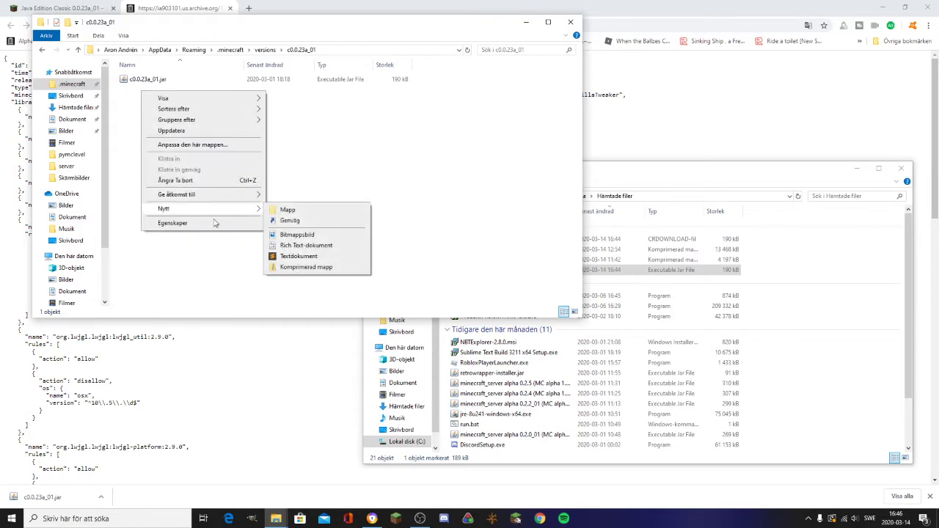
left_click(290, 258)
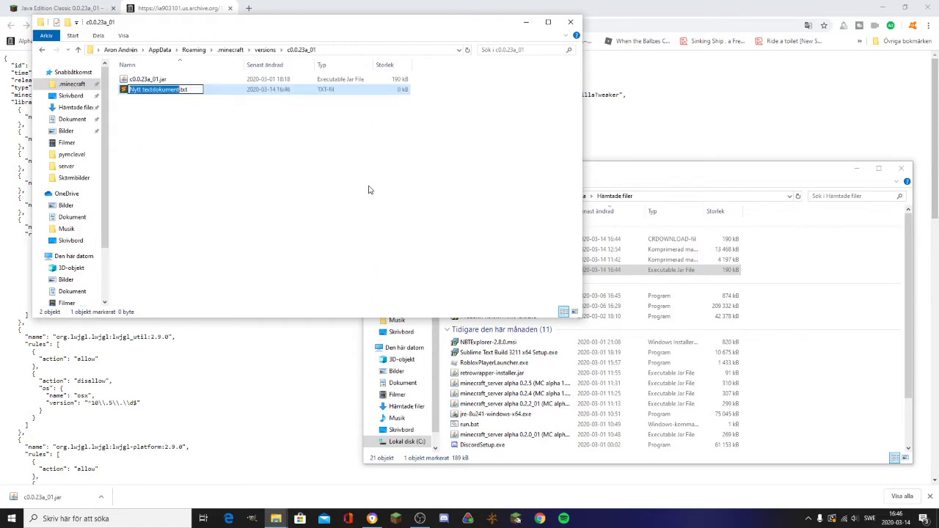
type("c0.0.23")
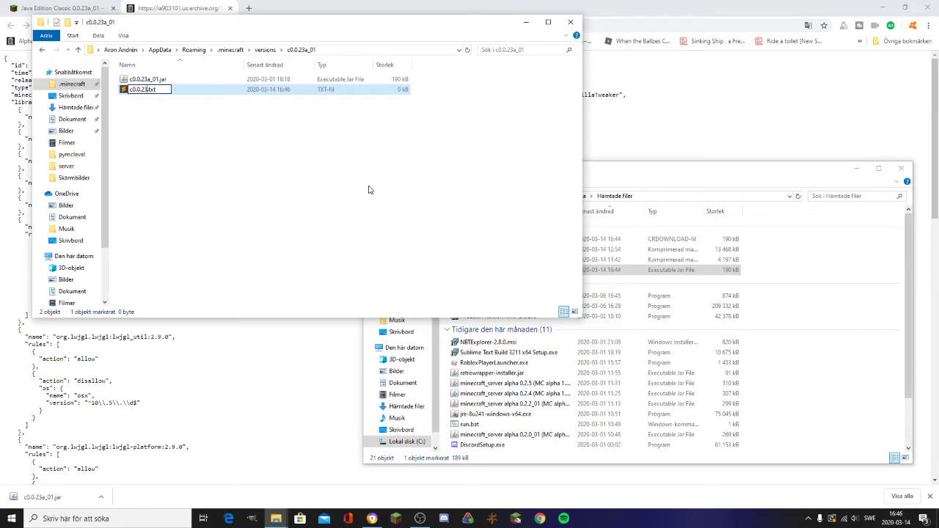
type("a_01")
key("BackSpace")
key("BackSpace")
type("json")
key("Return")
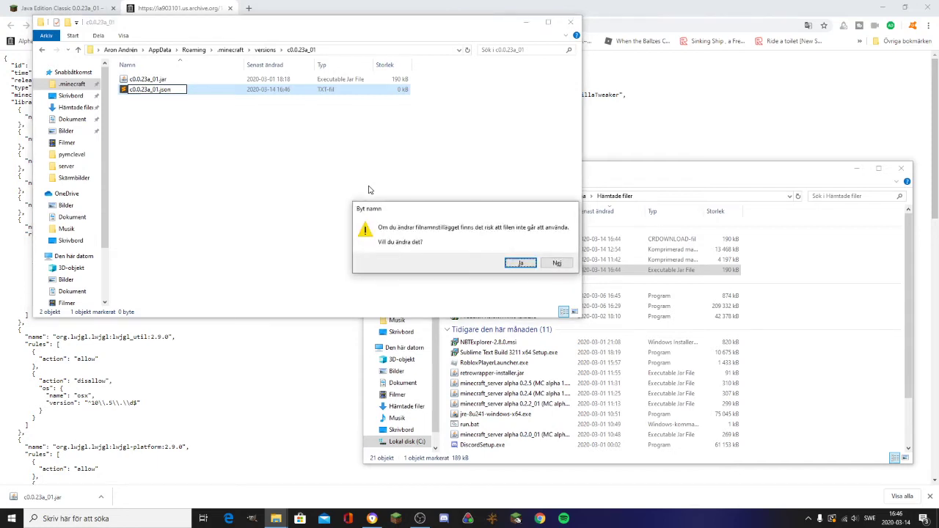
left_click_drag(382, 208, 340, 239)
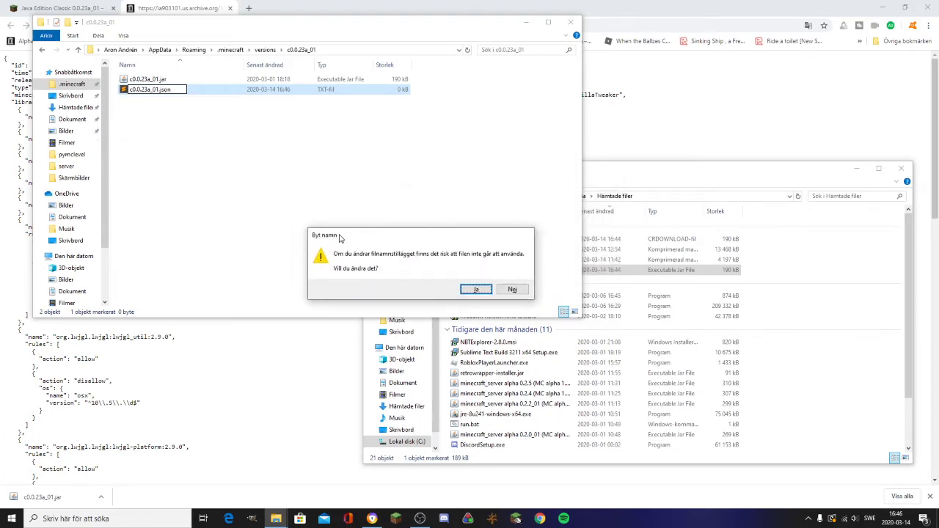
left_click(475, 290)
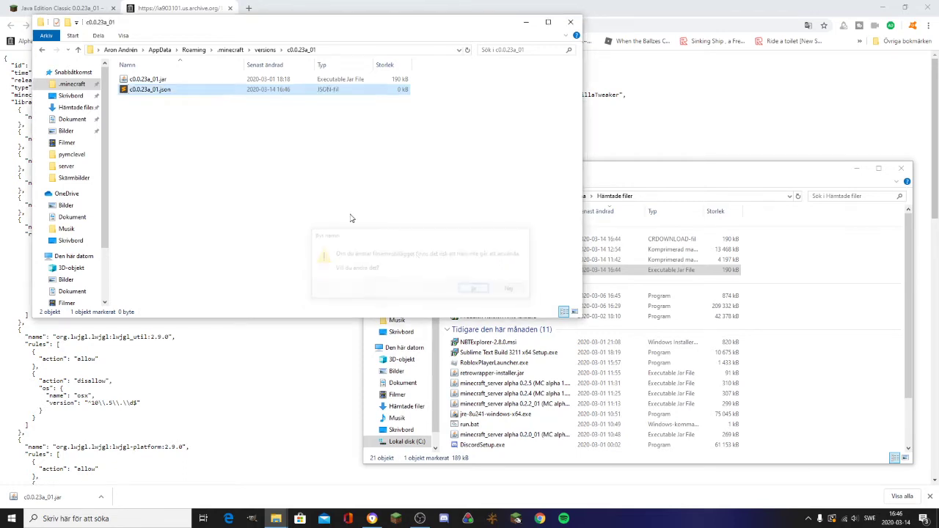
Step: Paste the version JSON from the archive.org page into the empty c0.0.23a_01.json in Sublime Text
double_click(170, 90)
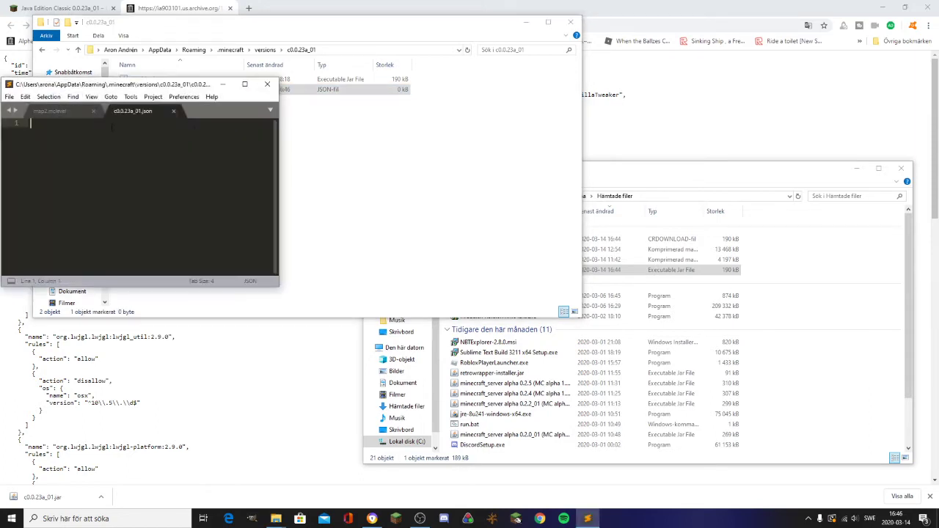
left_click_drag(151, 87, 286, 131)
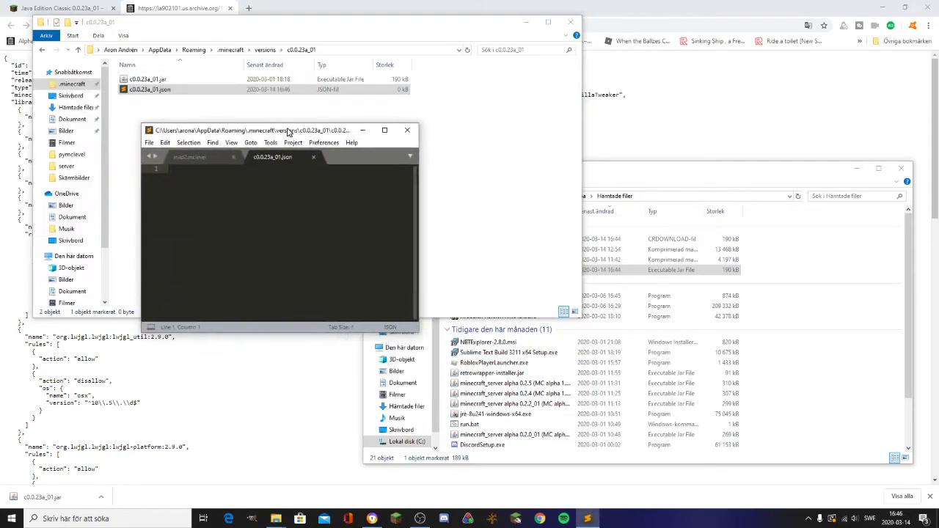
left_click(209, 346)
key("ctrl+a")
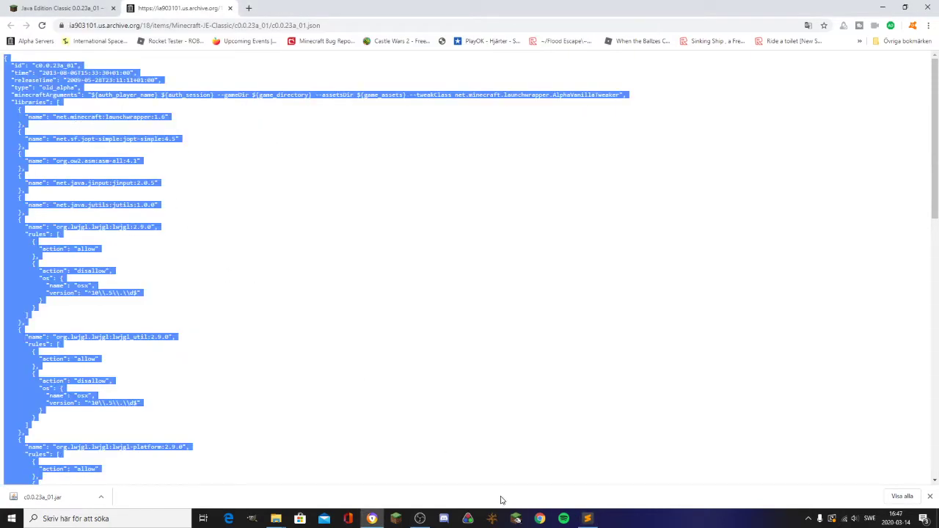
left_click(587, 518)
key("ctrl+v")
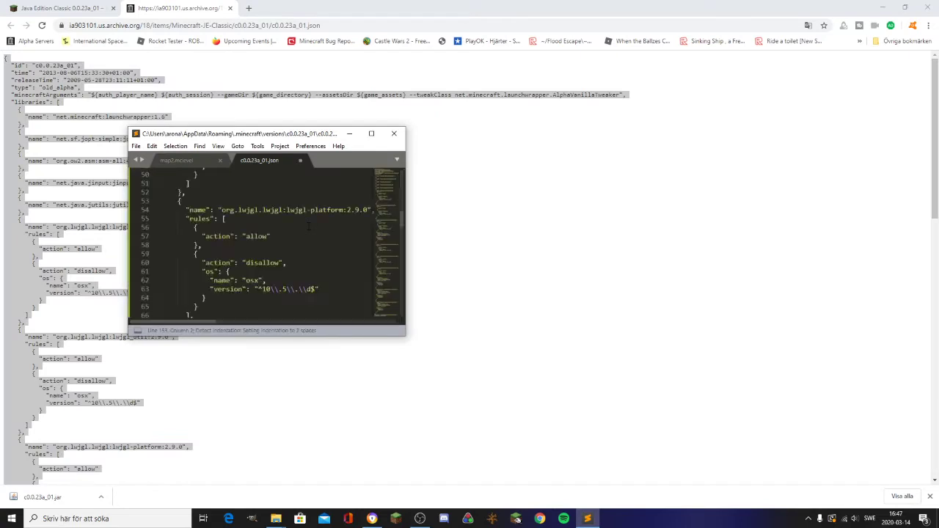
Step: Save c0.0.23a_01.json, then close its tab, the map2.mclevel tab and Sublime Text
scroll(308, 242, "up", 10)
left_click(135, 146)
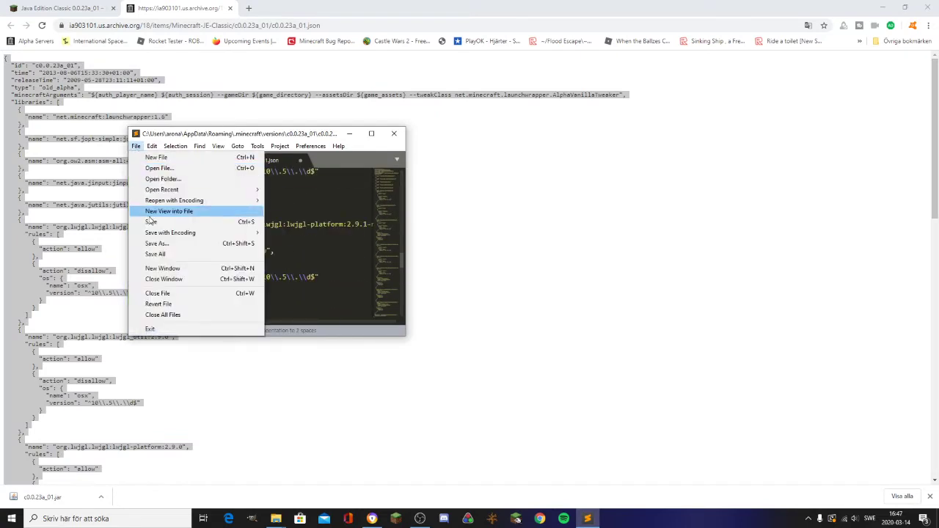
left_click(168, 222)
left_click(300, 160)
left_click(220, 160)
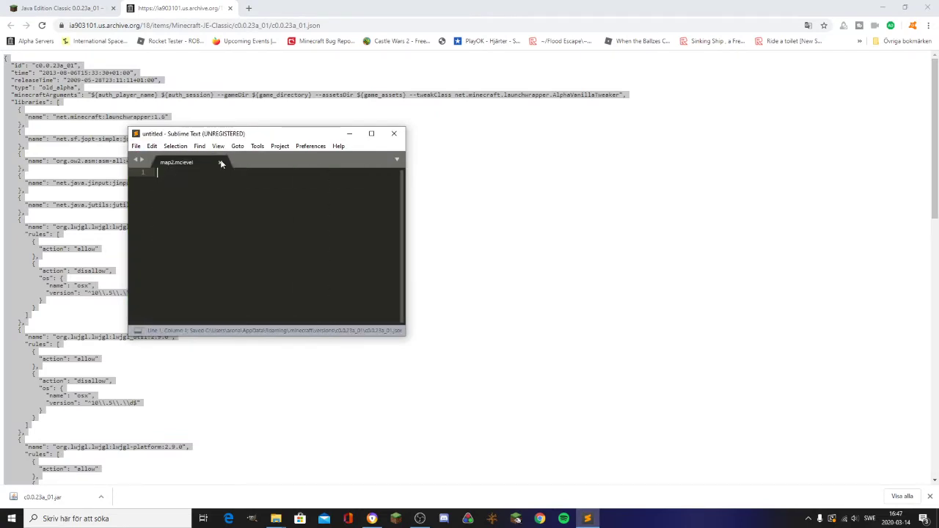
left_click(394, 133)
left_click(276, 519)
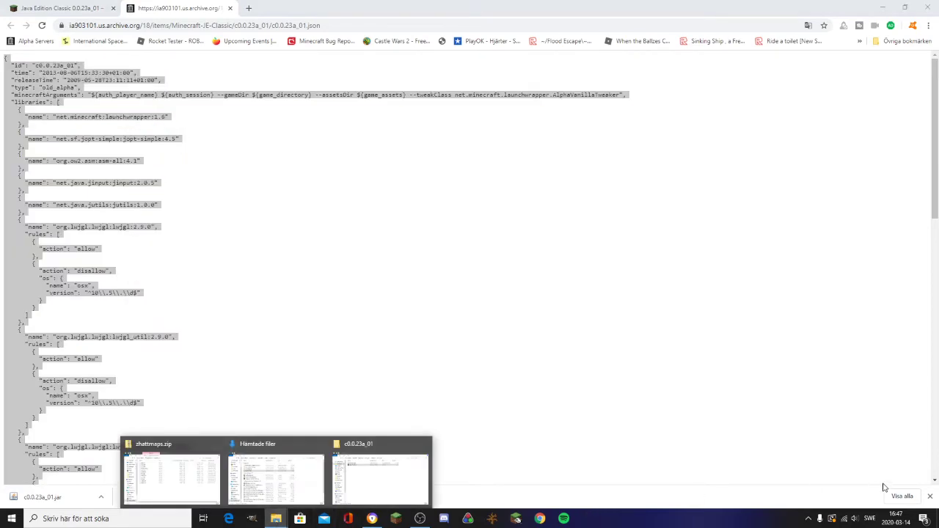
Step: Delete the old c0.0.23a_01-wrapped folder from the versions folder
left_click(276, 521)
left_click(277, 522)
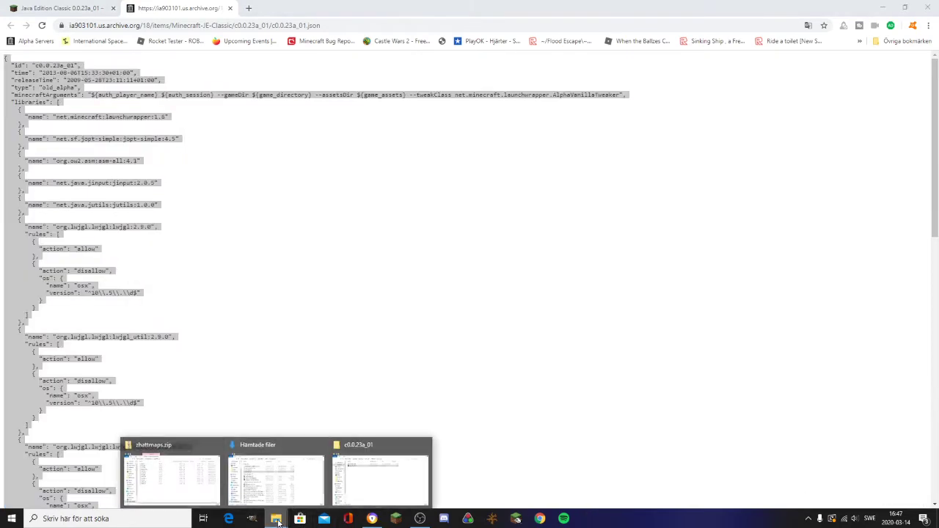
left_click(367, 480)
left_click(264, 50)
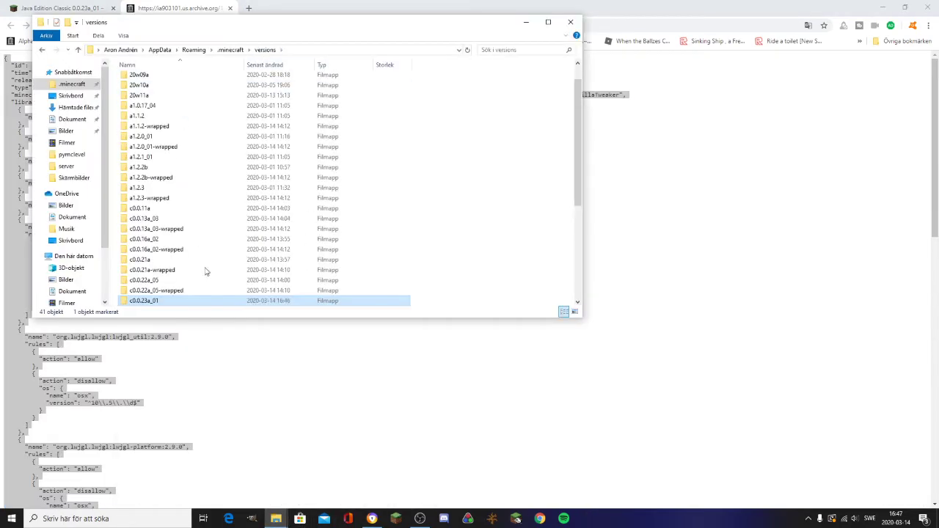
scroll(178, 283, "down", 1)
right_click(176, 284)
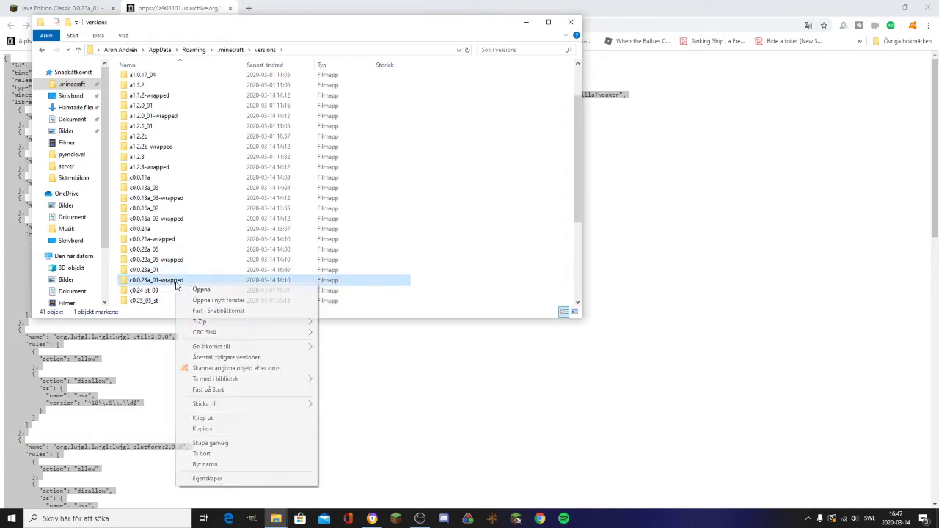
left_click(198, 453)
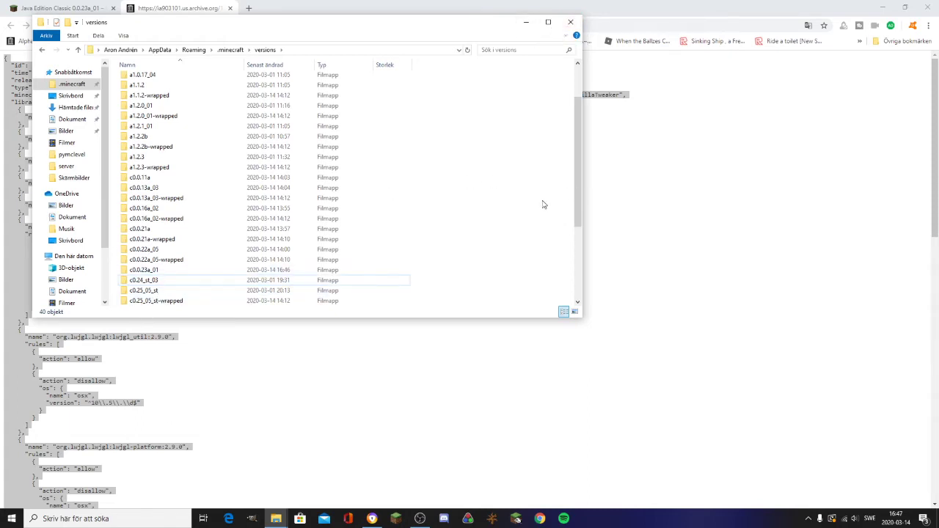
Step: Run retrowrapper-installer.jar from the Hämtade filer downloads folder
left_click(231, 50)
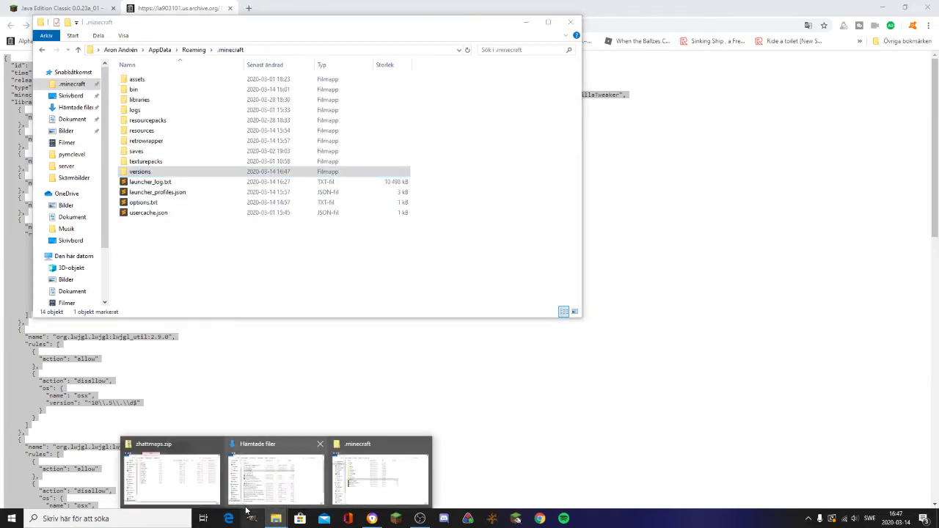
left_click(205, 477)
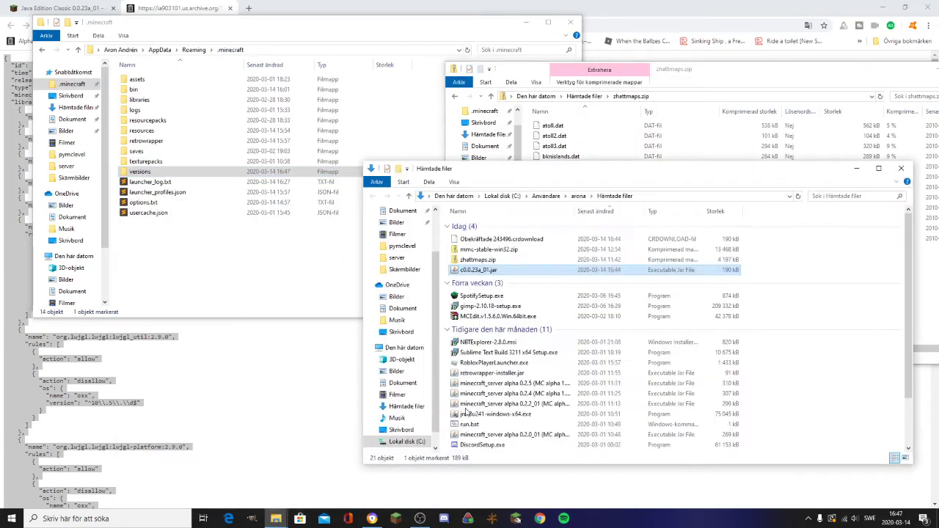
left_click(277, 470)
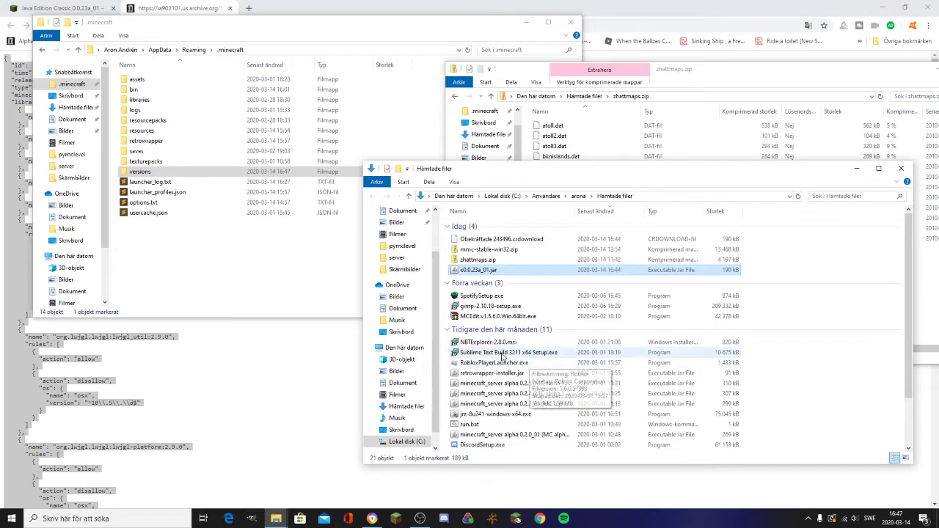
double_click(498, 374)
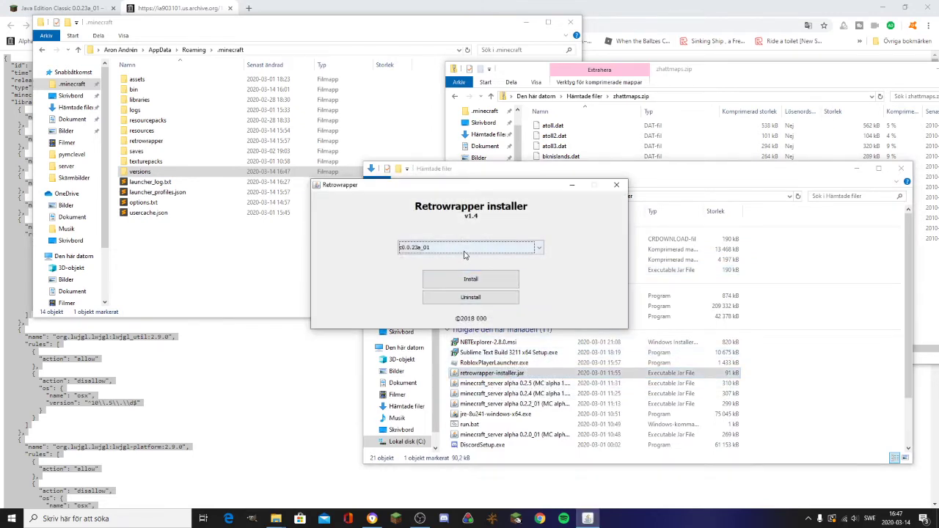
Step: Select version c0.0.23a_01 in the RetroWrapper installer and install the wrapper
left_click(464, 249)
left_click(467, 257)
left_click(474, 248)
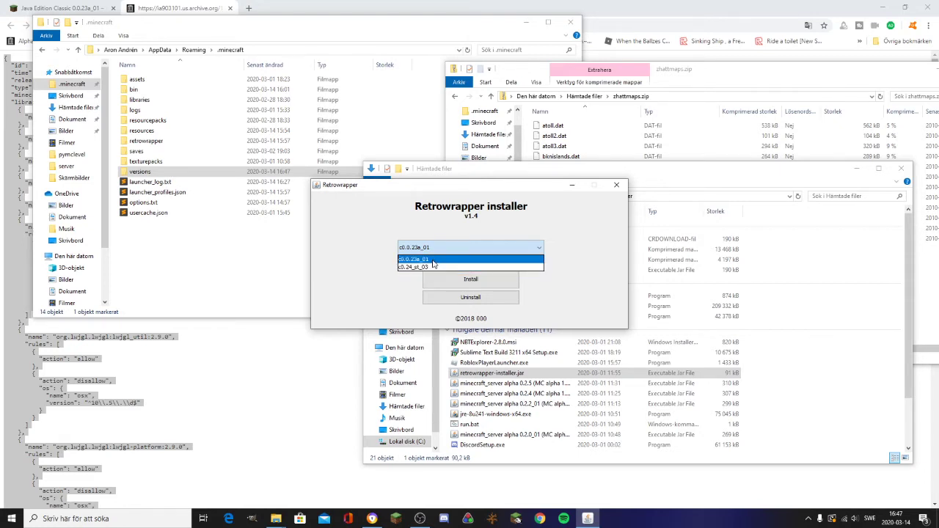
left_click(413, 260)
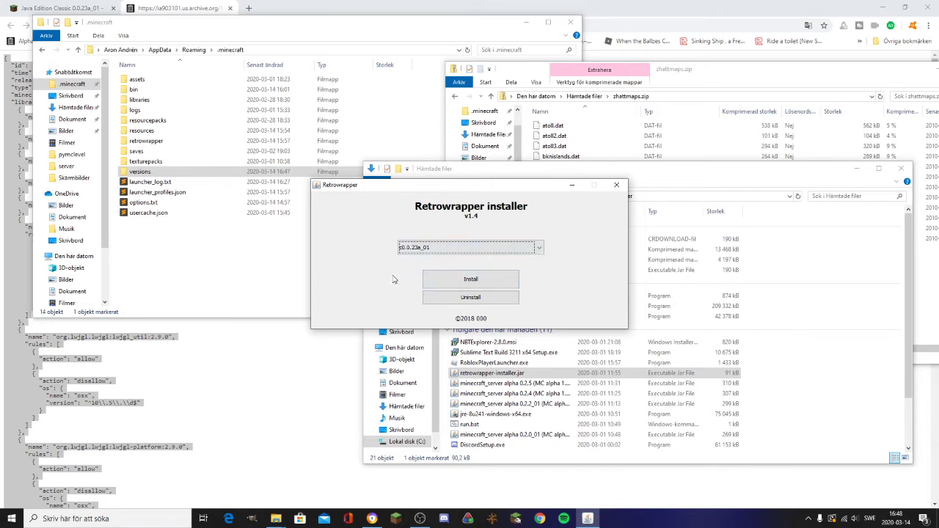
left_click(441, 281)
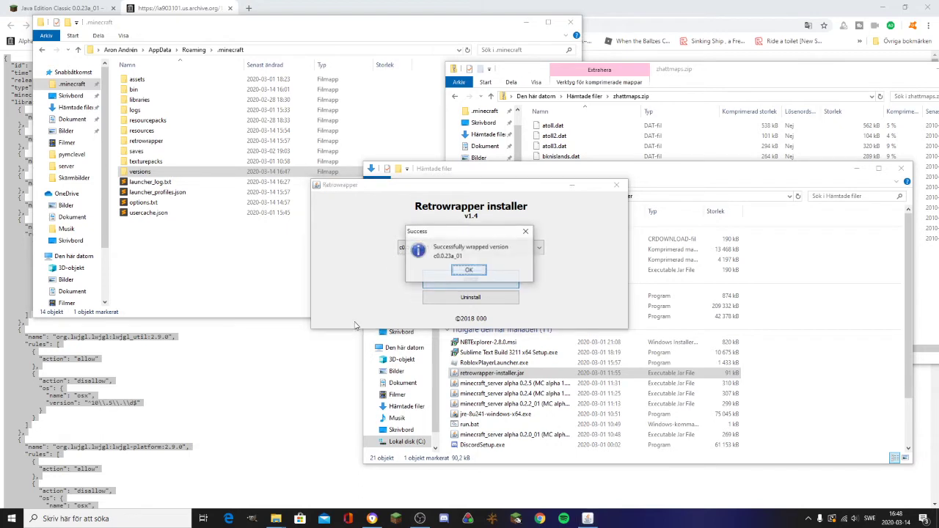
Step: Dismiss the success message, verify c0.0.23a_01-wrapped exists in .minecraft\versions, and switch to the Minecraft Launcher
left_click(469, 271)
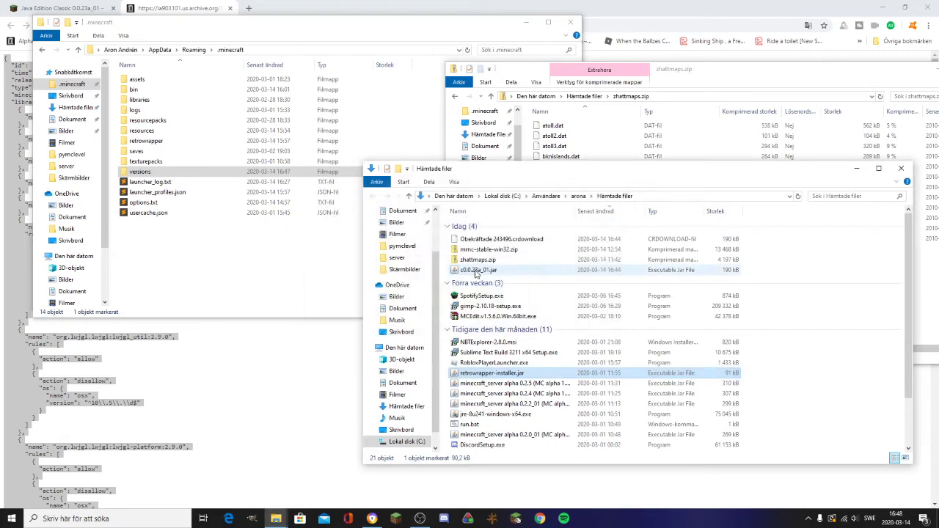
left_click(247, 297)
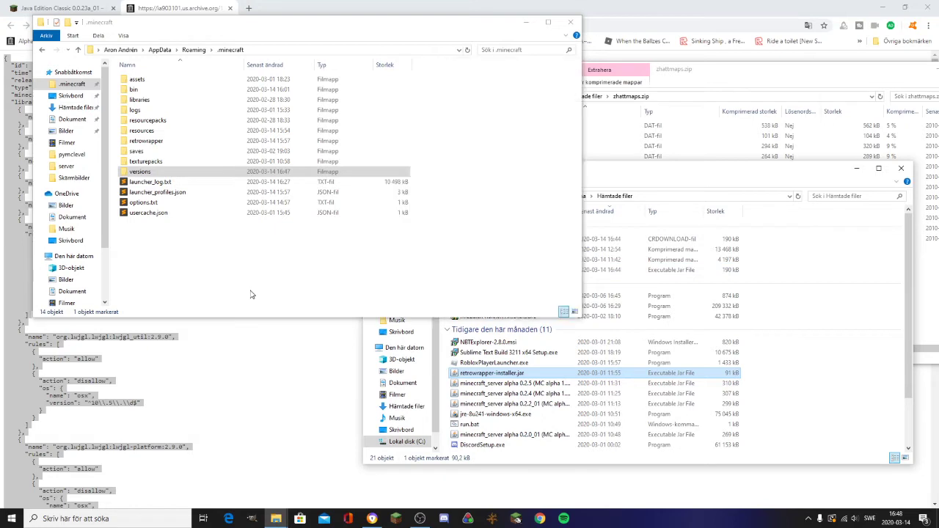
double_click(173, 172)
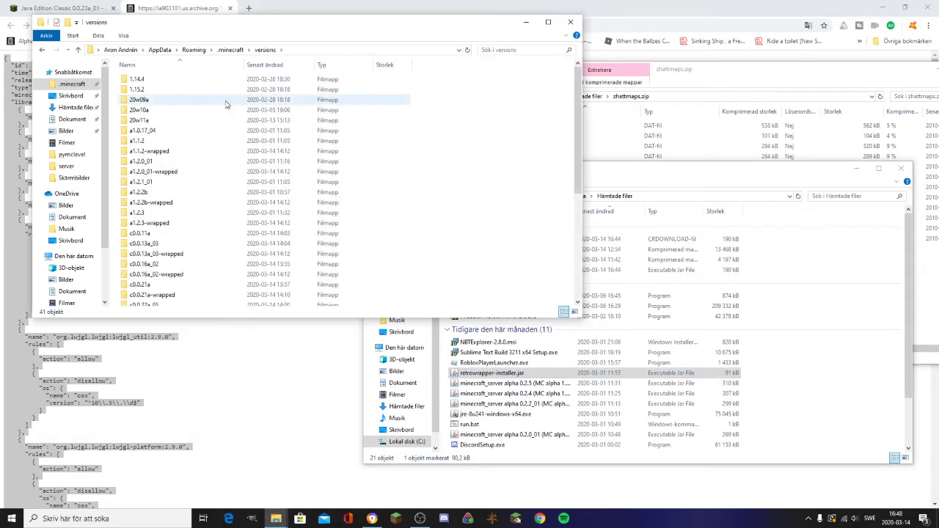
scroll(220, 169, "down", 3)
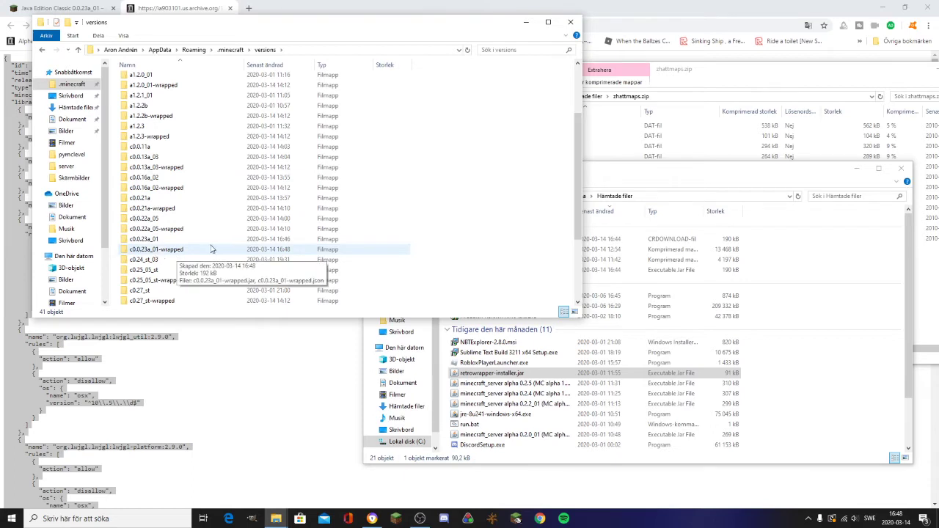
left_click(231, 50)
left_click(521, 234)
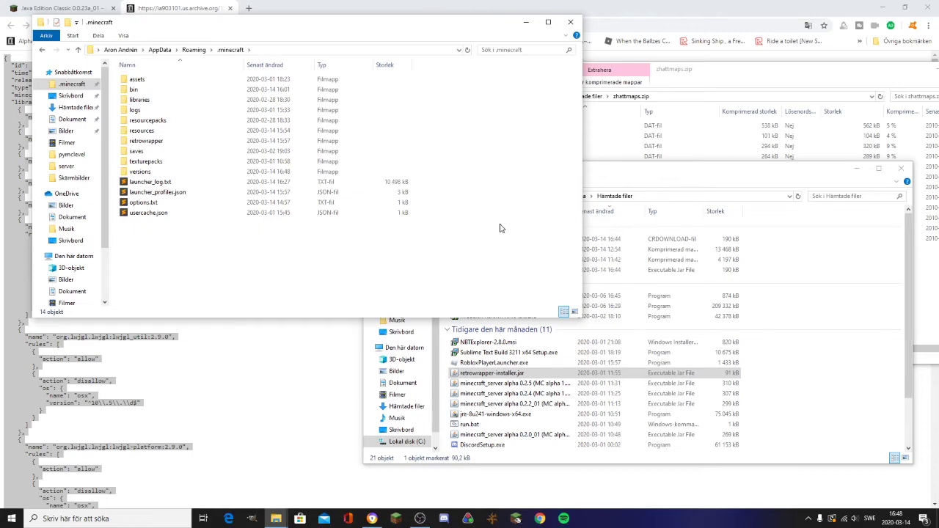
left_click(395, 518)
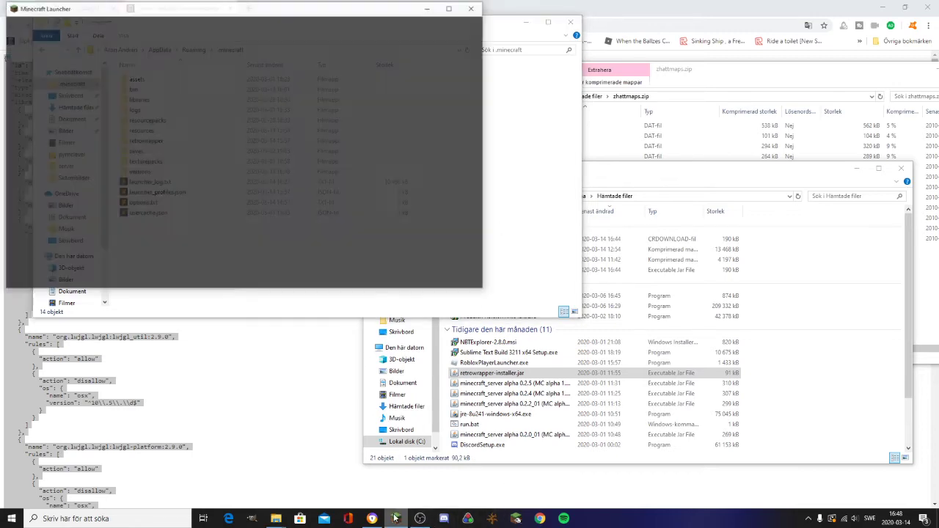
Step: Delete the old classic installation from the launcher's installations list
left_click_drag(271, 10, 336, 48)
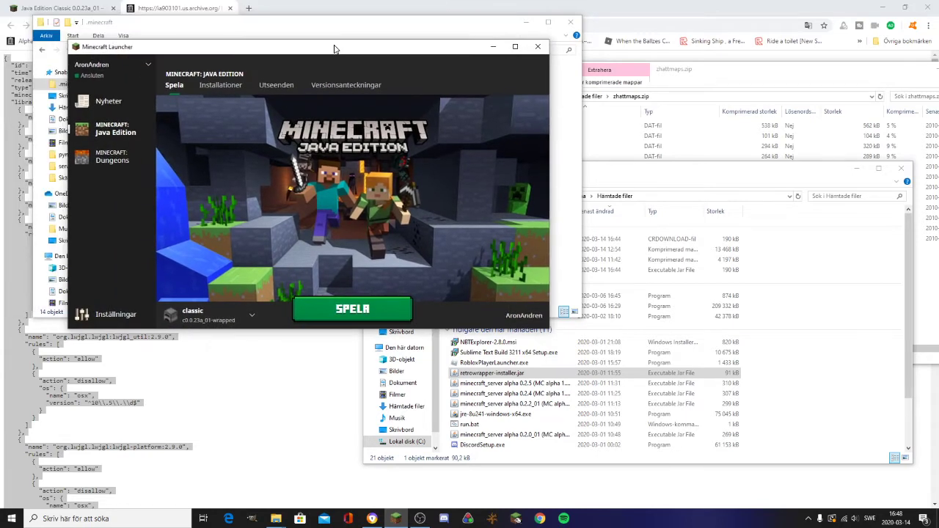
left_click(235, 87)
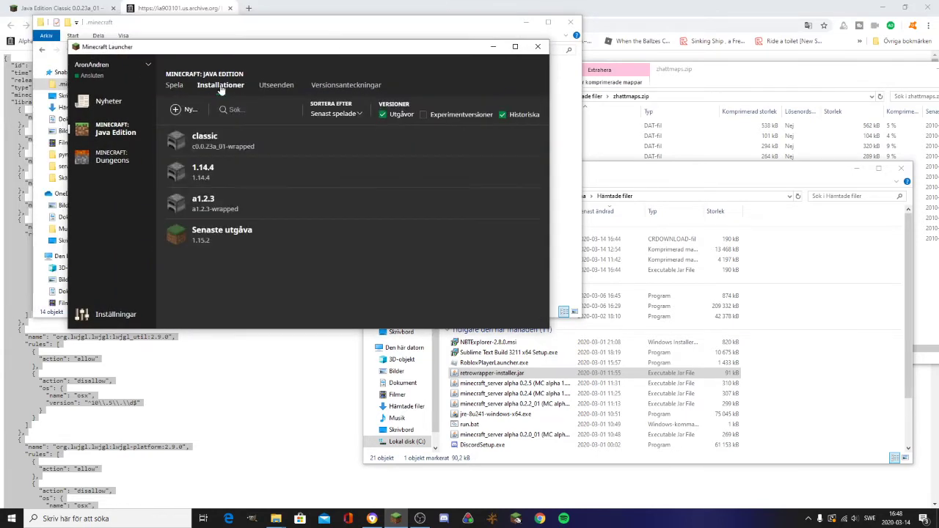
mouse_move(255, 155)
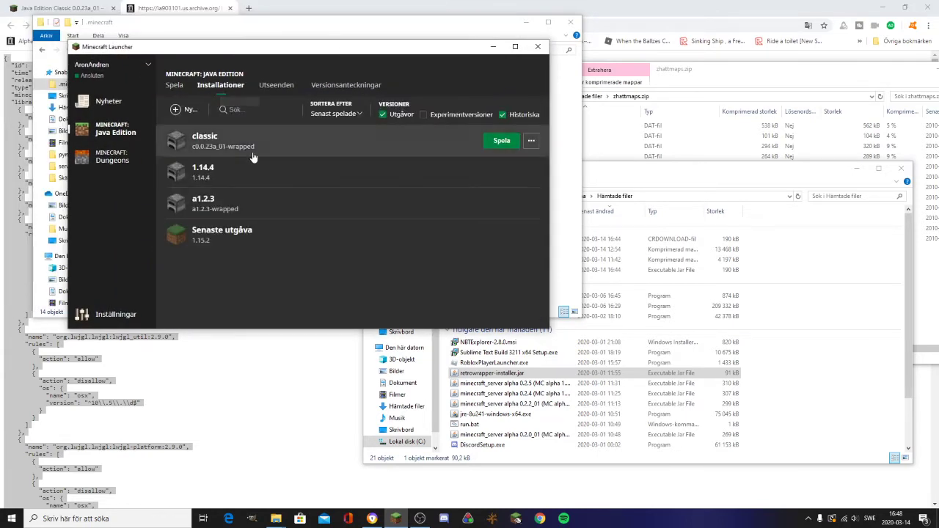
left_click(531, 140)
left_click(522, 193)
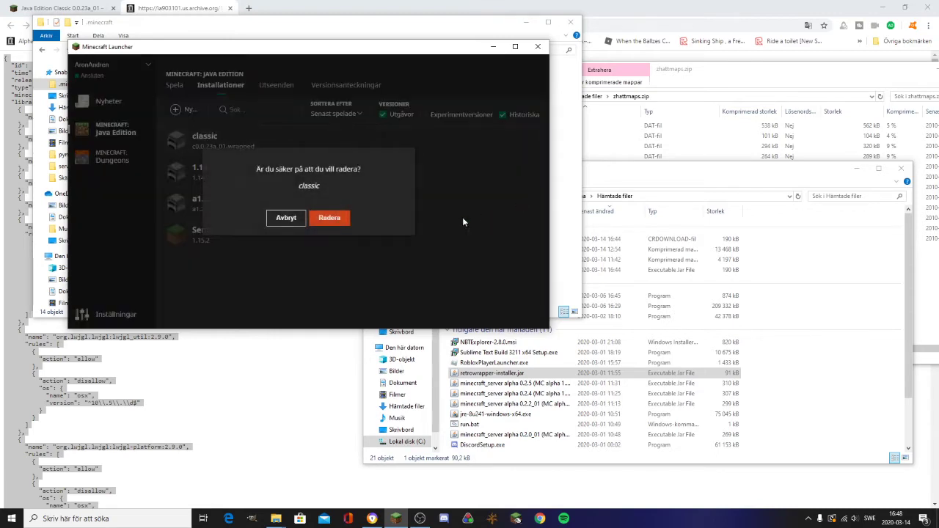
left_click(327, 216)
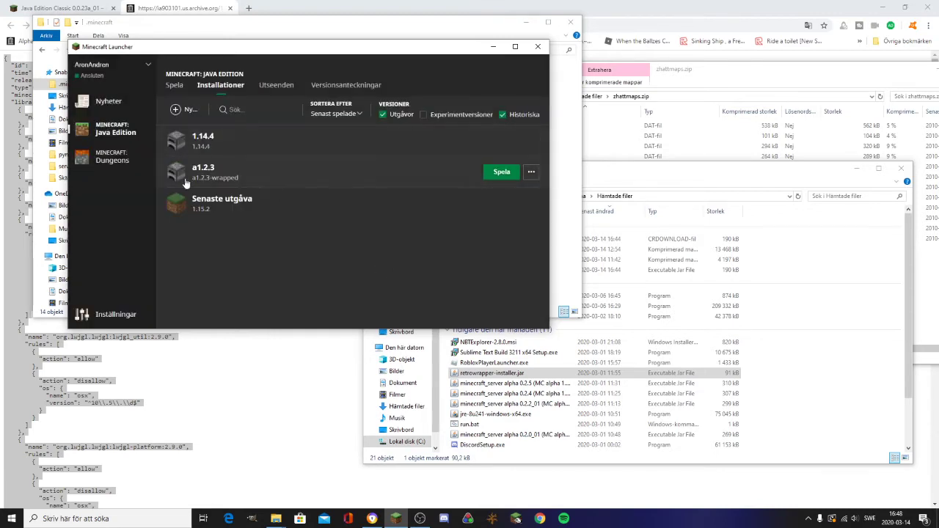
Step: Begin a new installation named Classic, then cancel it
left_click(184, 110)
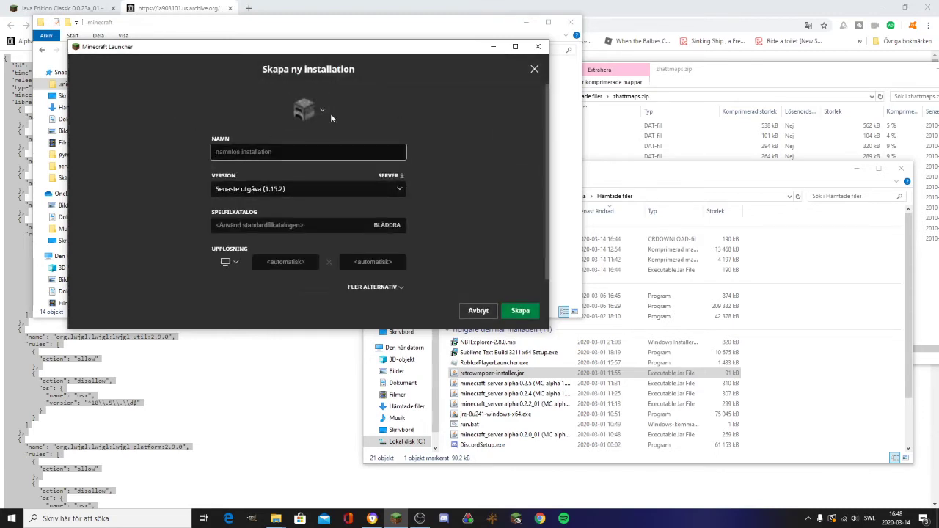
type("Classic")
left_click(330, 188)
scroll(325, 190, "down", 7)
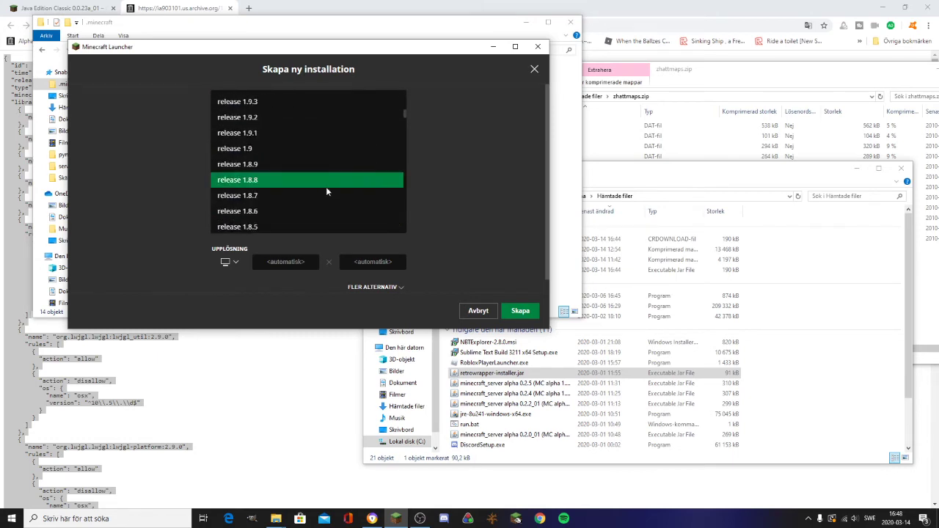
left_click(476, 311)
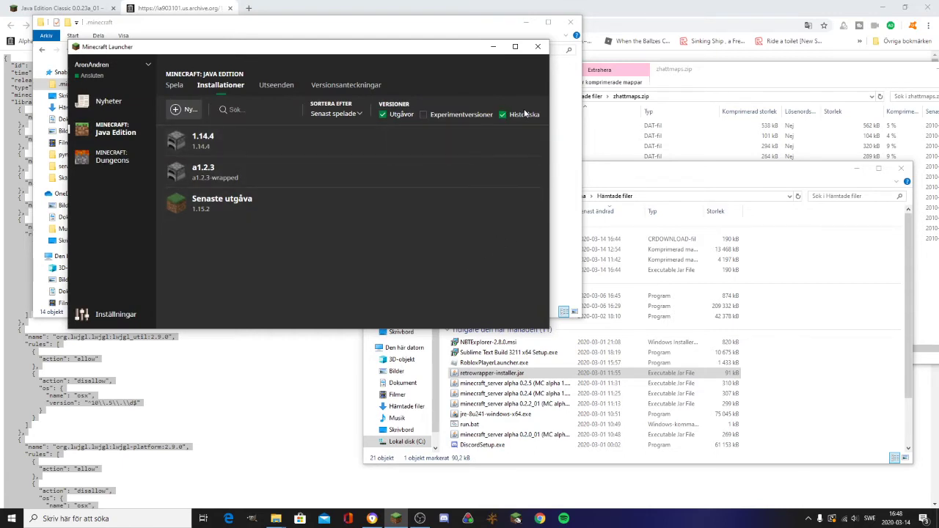
Step: Create the Classic installation using version old_alpha c0.0.23a_01-wrapped
mouse_move(184, 141)
left_click(183, 110)
left_click(294, 152)
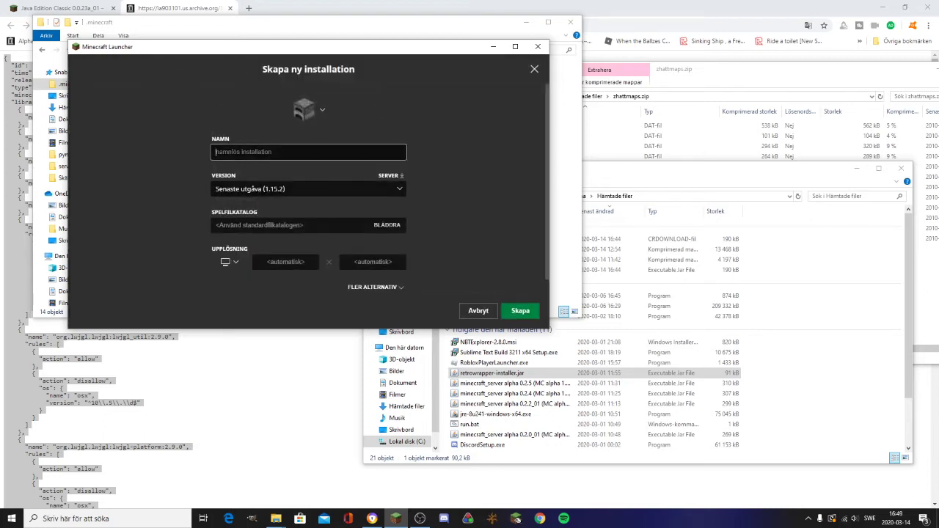
type("Classic")
left_click(243, 189)
scroll(258, 175, "down", 15)
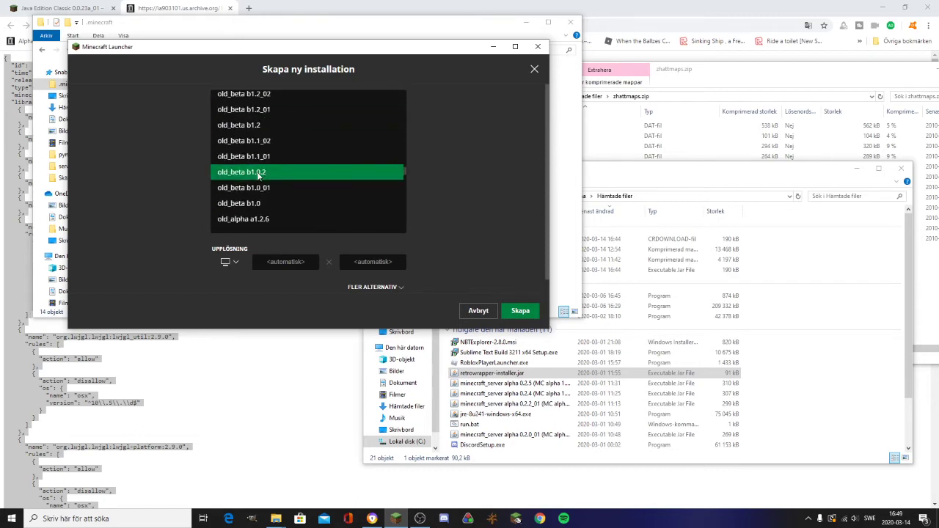
scroll(261, 175, "down", 10)
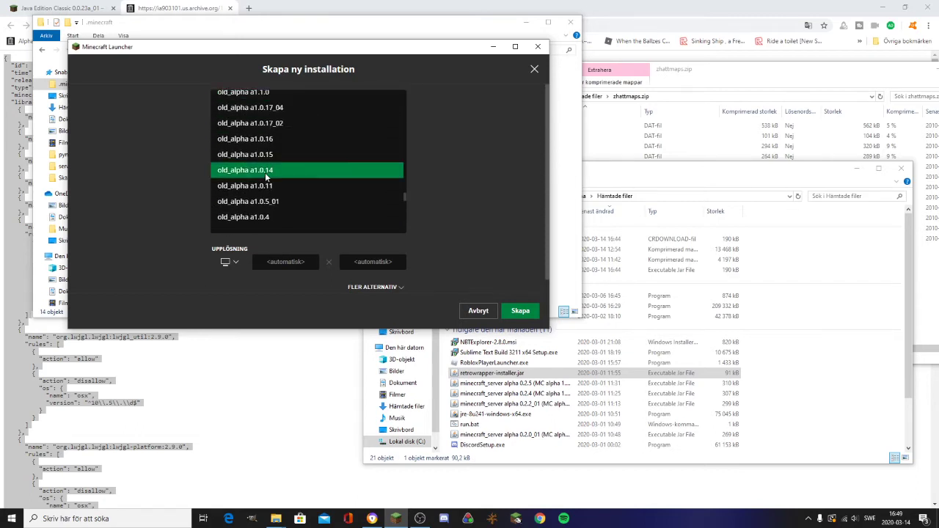
scroll(266, 176, "down", 15)
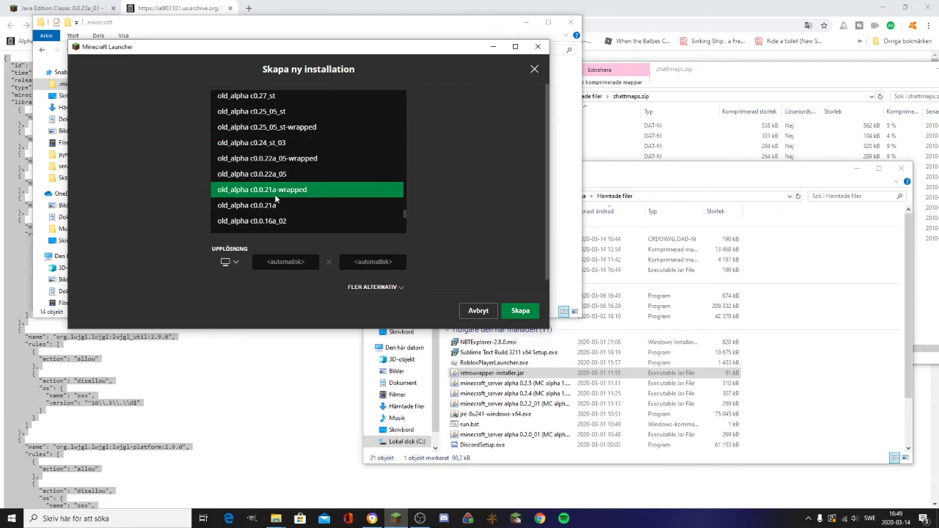
scroll(286, 187, "down", 5)
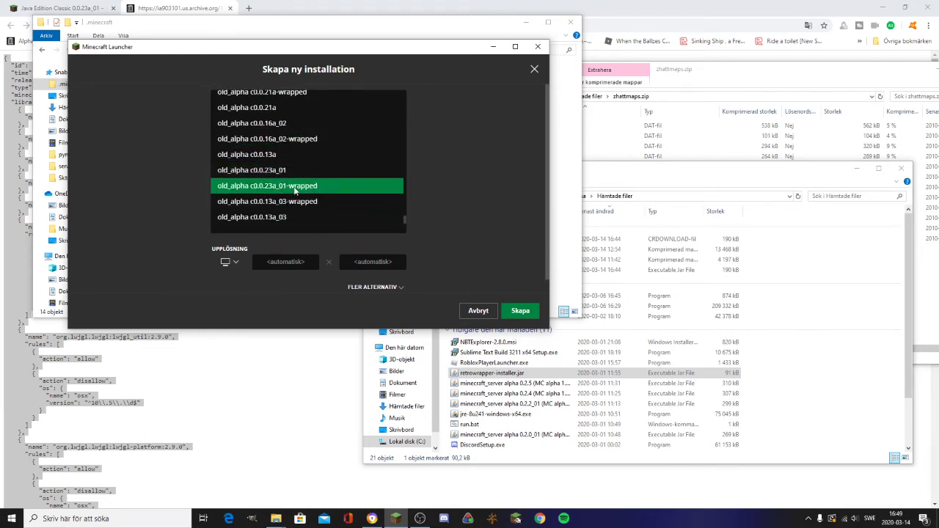
left_click(296, 188)
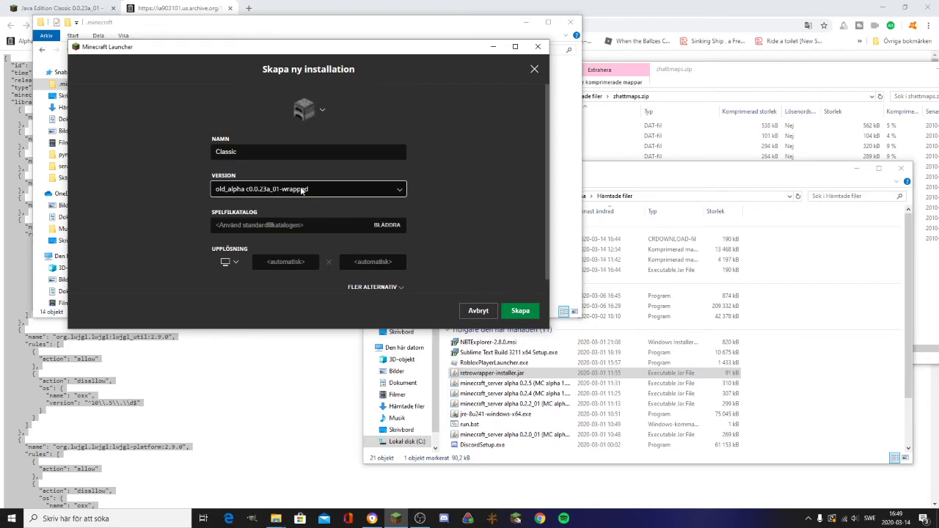
left_click(523, 312)
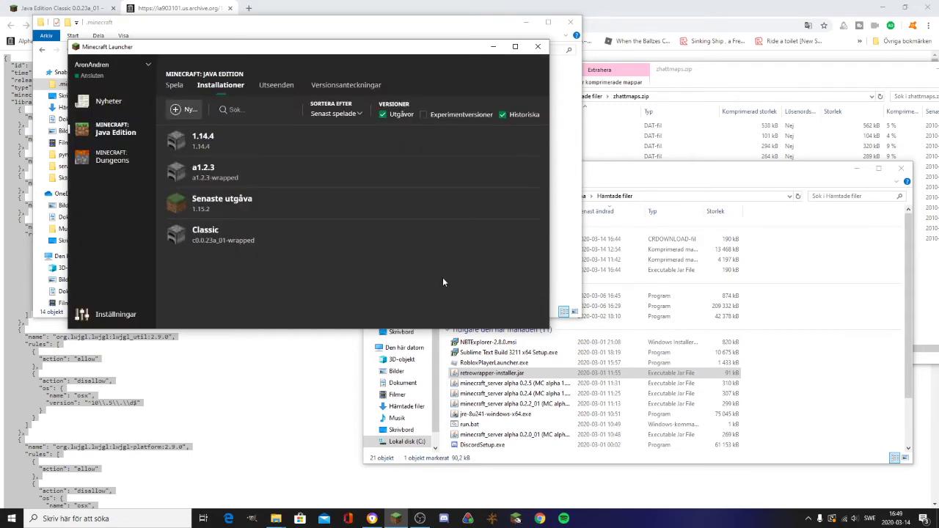
Step: Play the Classic installation, then switch to OBS Studio
mouse_move(195, 245)
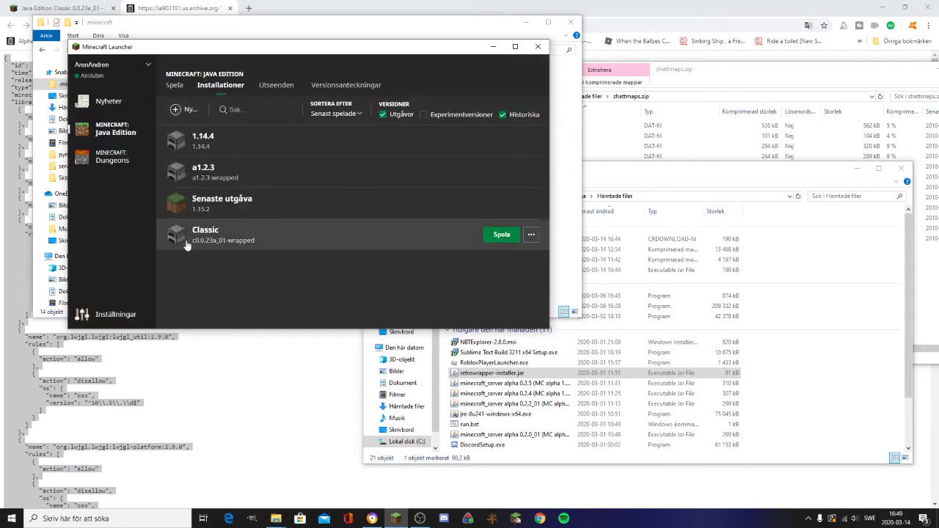
left_click_drag(285, 51, 305, 37)
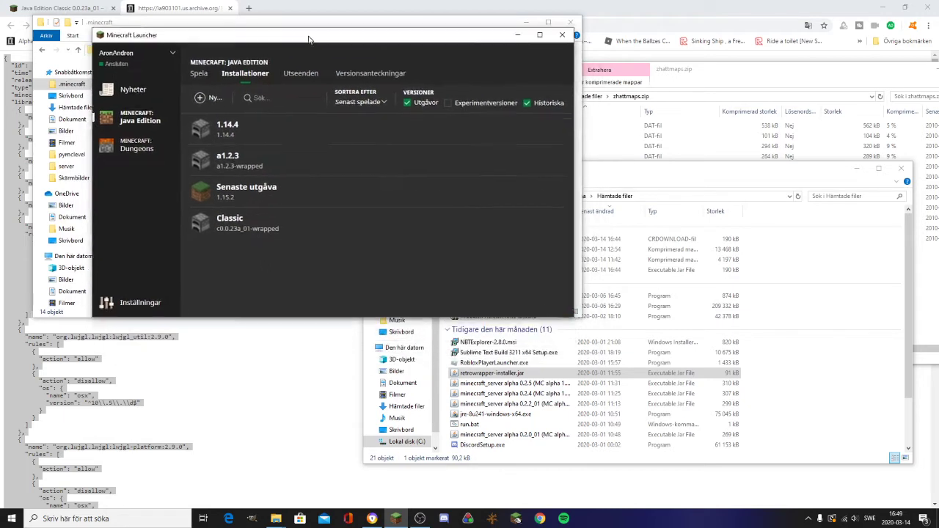
left_click(520, 223)
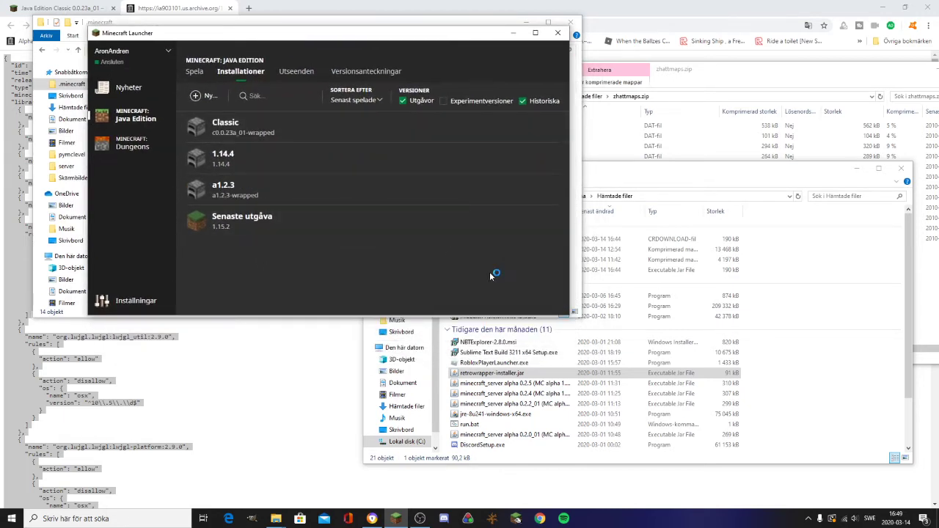
left_click(420, 518)
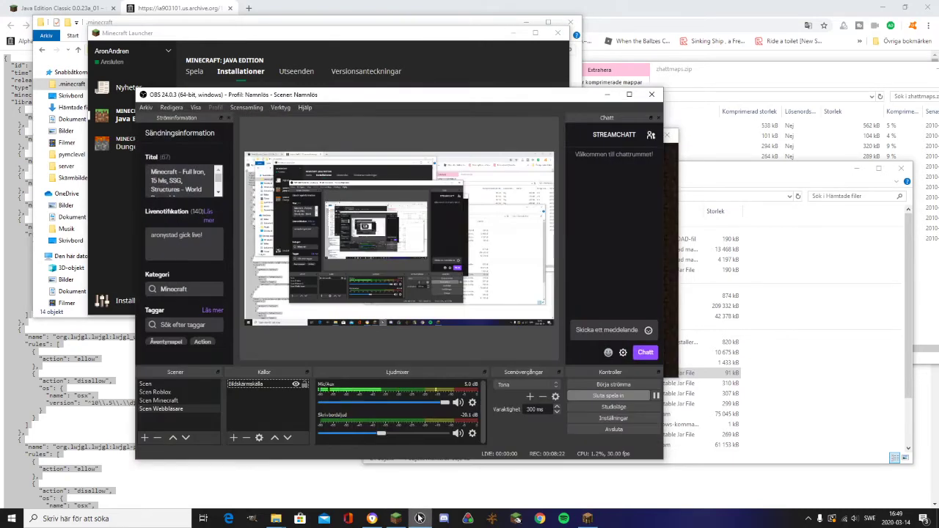
Step: Walk through the generated grassy world past the lake toward the hill's dirt wall
left_click(587, 518)
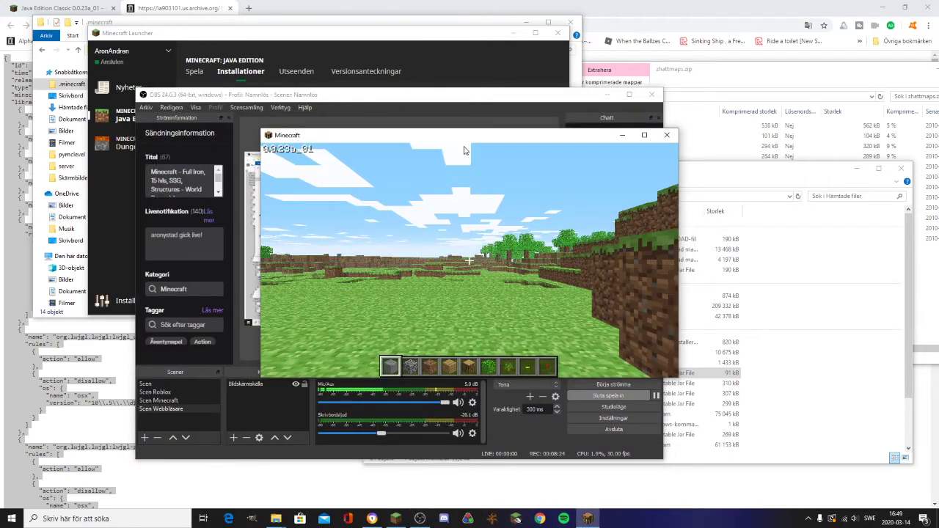
left_click_drag(458, 143, 391, 109)
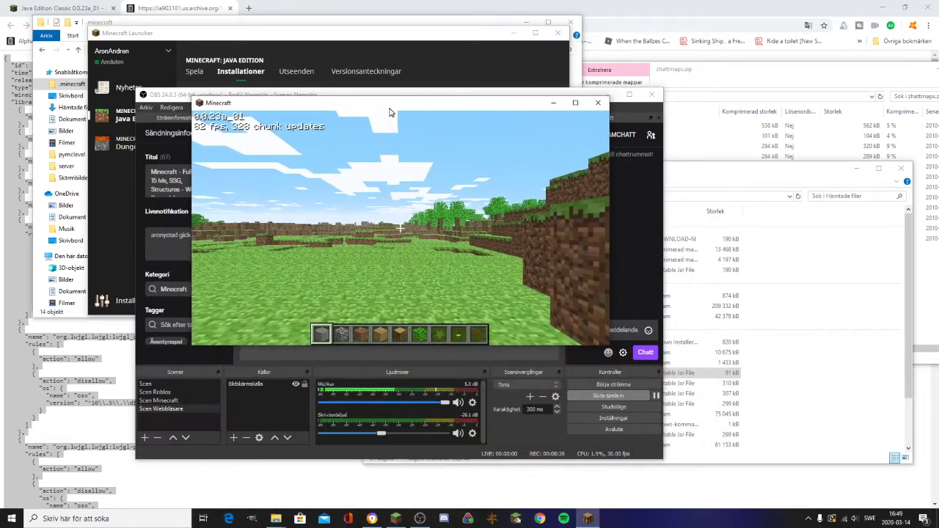
key("w")
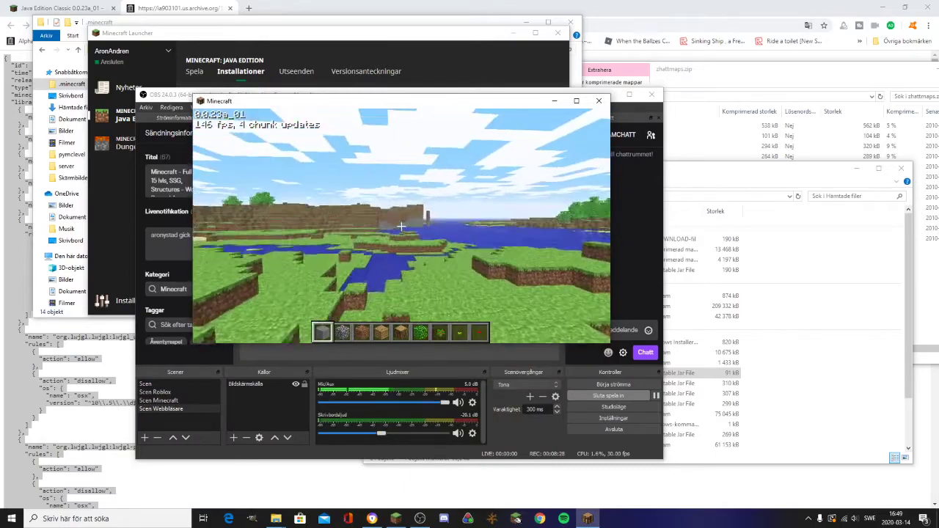
key("w")
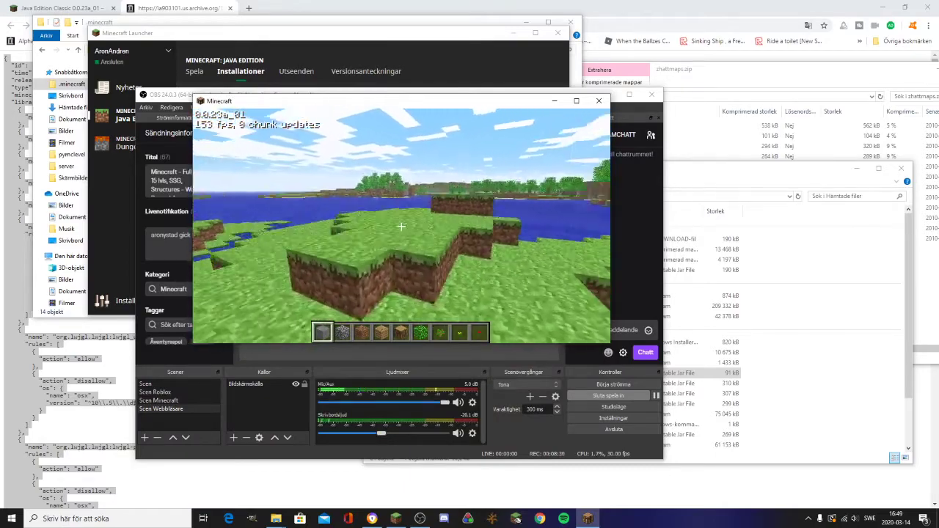
key("w")
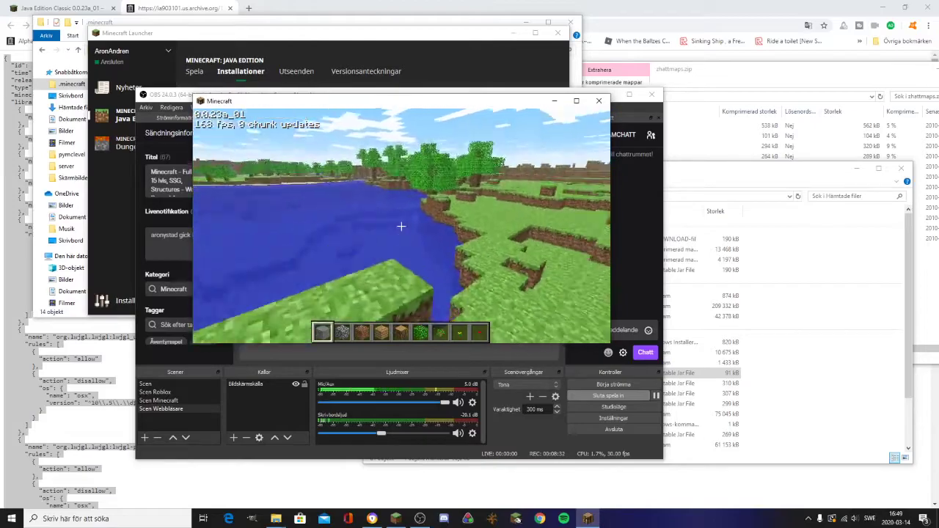
key("w")
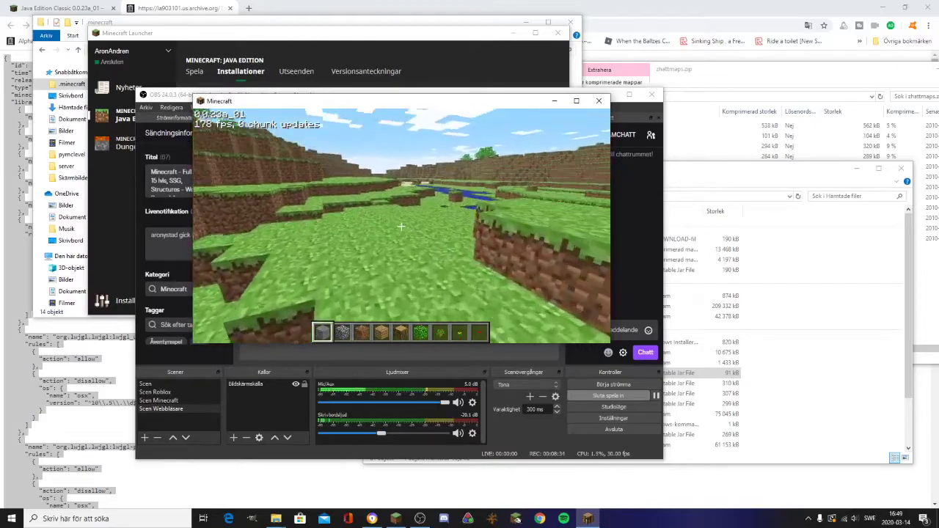
key("w")
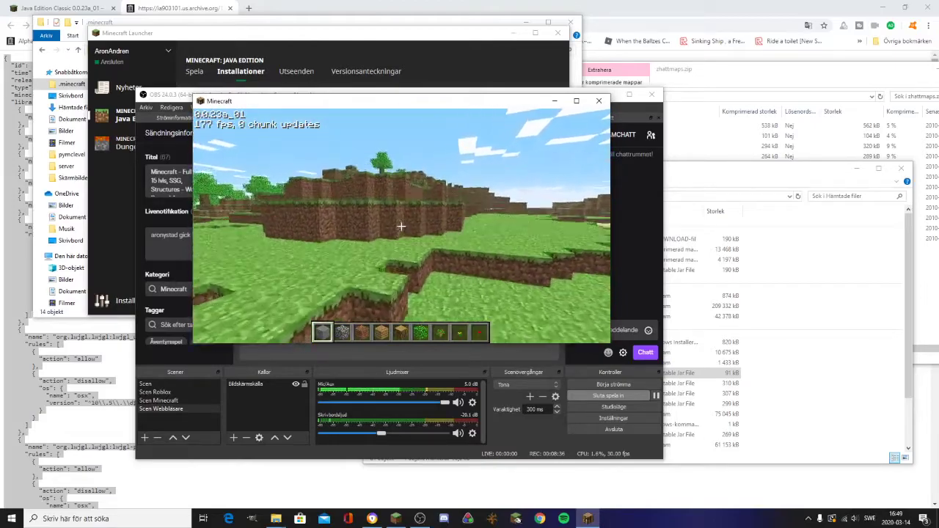
Step: Open the Game menu, quit Minecraft, and return to the launcher
key("Escape")
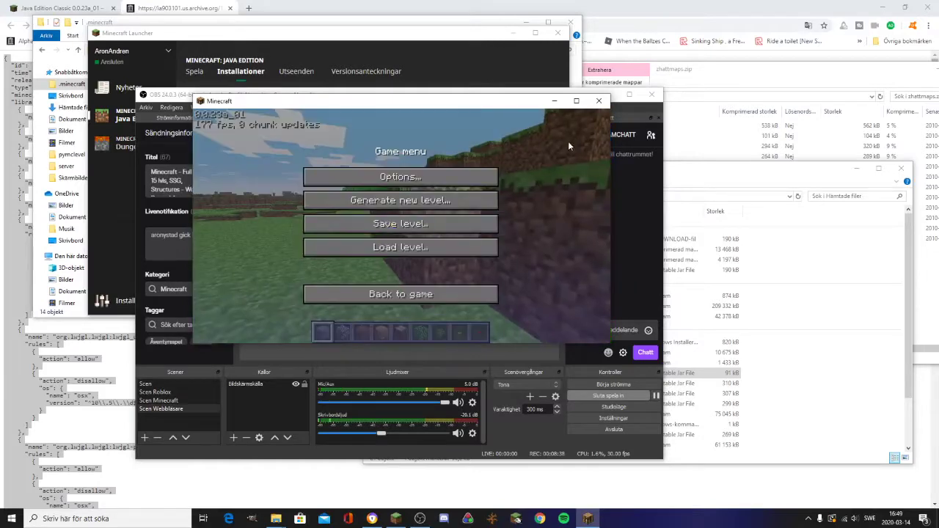
left_click(601, 102)
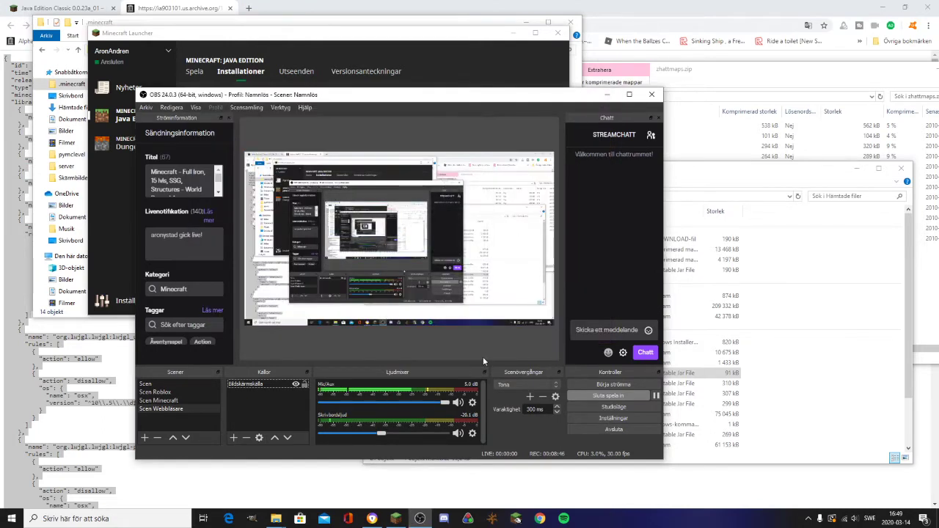
left_click(404, 43)
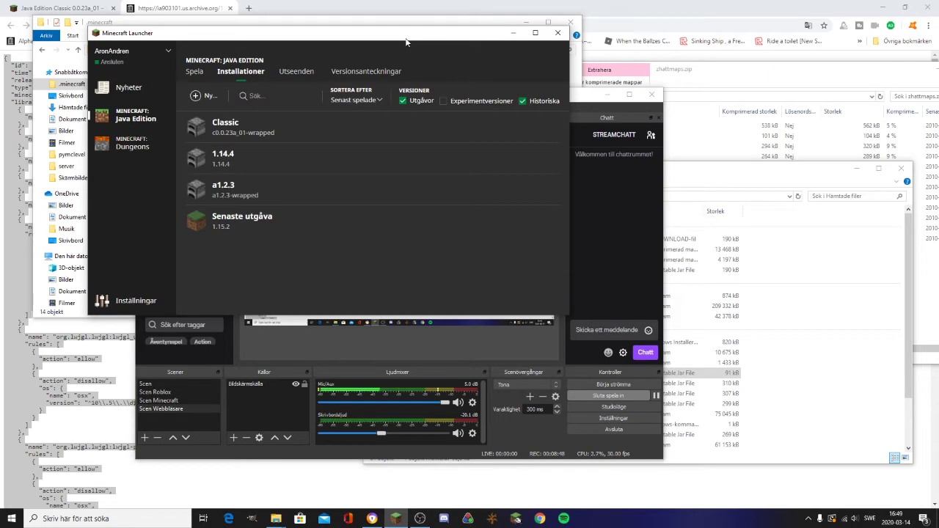
Step: View the map0–map4 .mclevel saves in .minecraft\retrowrapper\maps, then go back to retrowrapper
left_click_drag(405, 42, 375, 143)
left_click(368, 83)
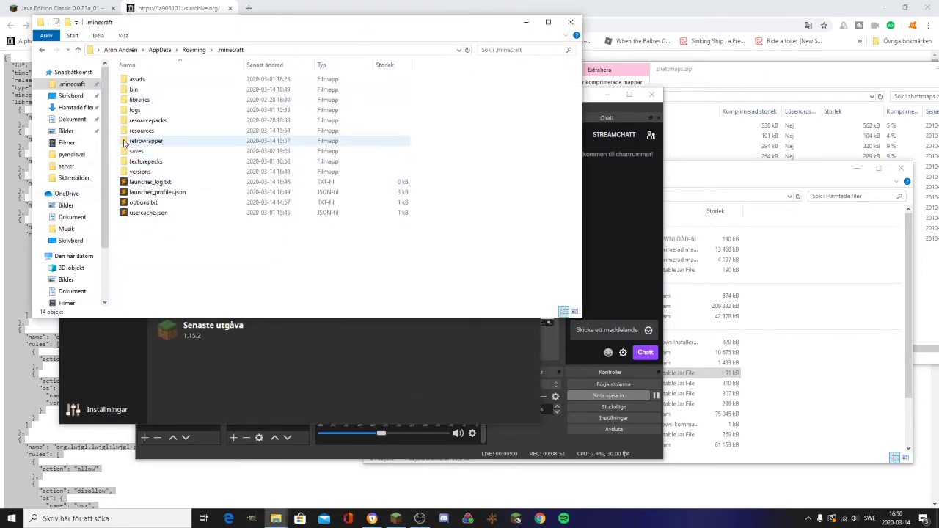
double_click(170, 145)
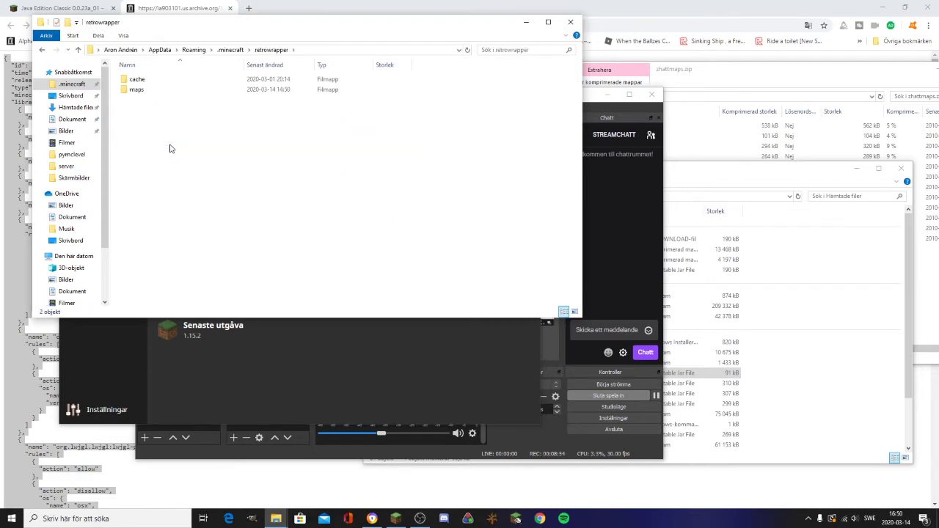
double_click(137, 90)
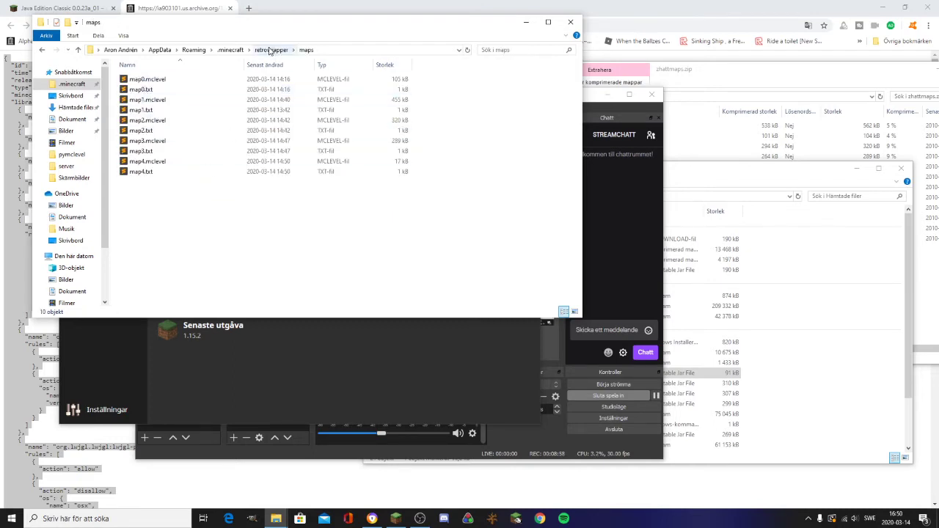
left_click(270, 51)
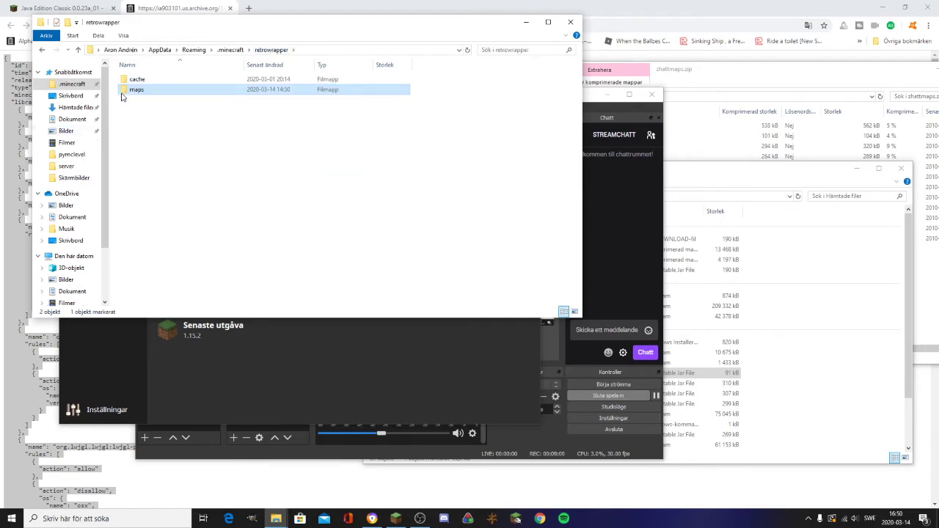
left_click(208, 166)
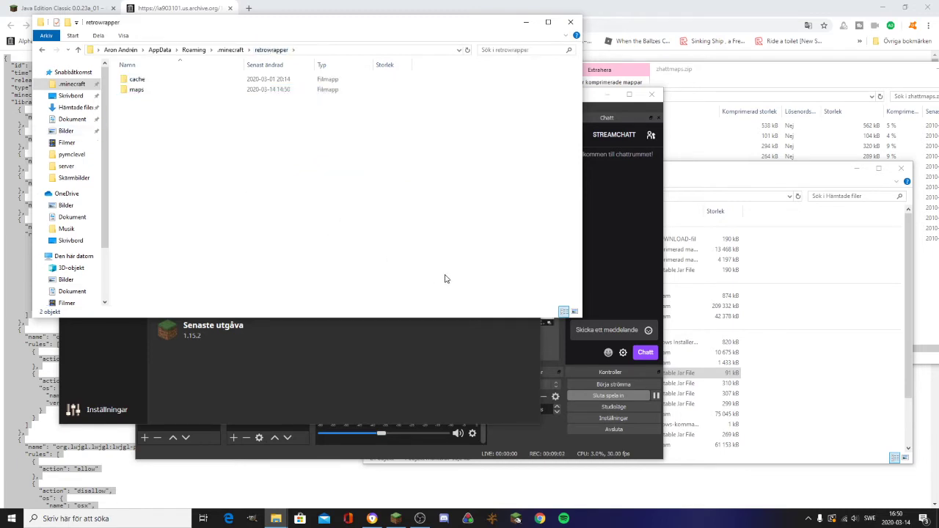
left_click(147, 91)
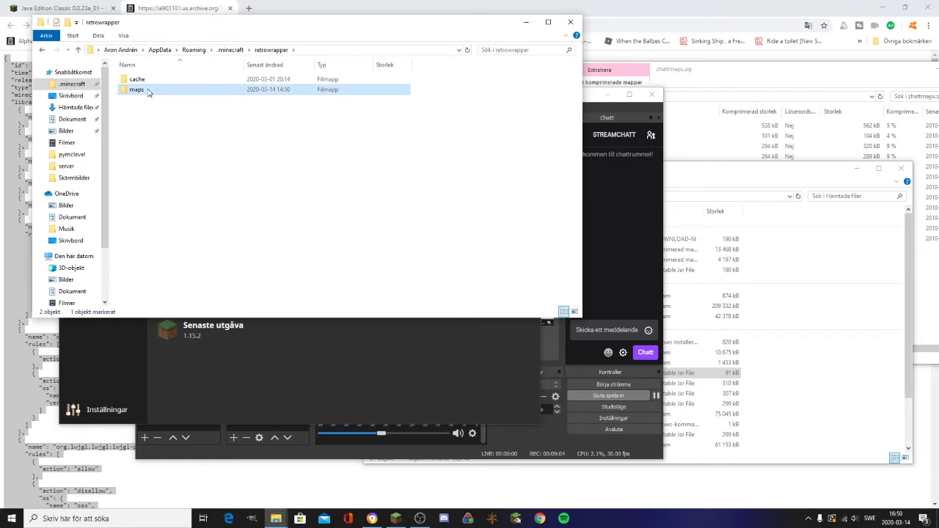